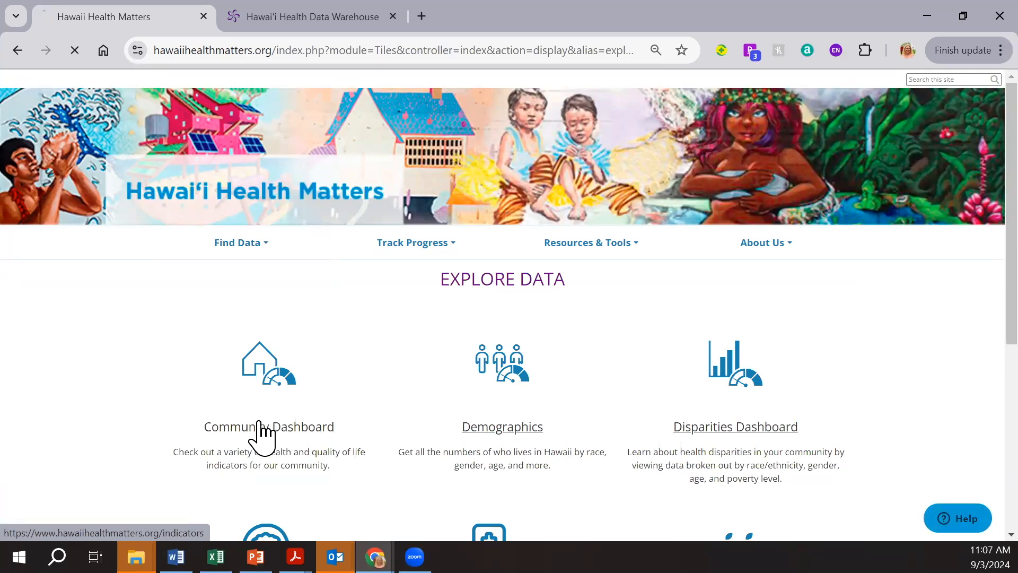
Step: Preview the location selection map by primary care service area, census place, zip code and census tract, and close it
{"action": "scroll", "coordinate": [943, 320], "scroll_direction": "down", "scroll_amount": 4}
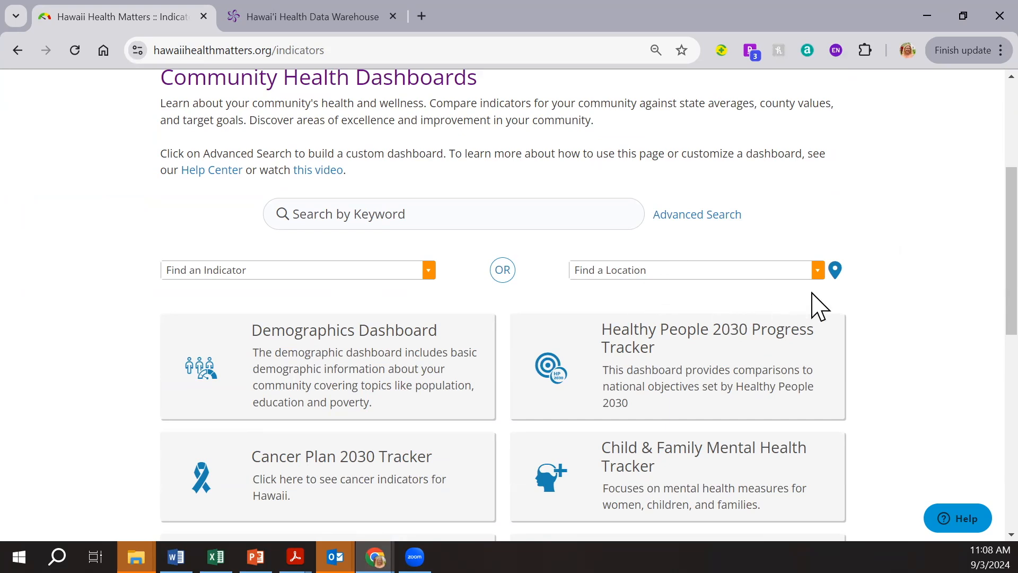
{"action": "left_click", "coordinate": [835, 270]}
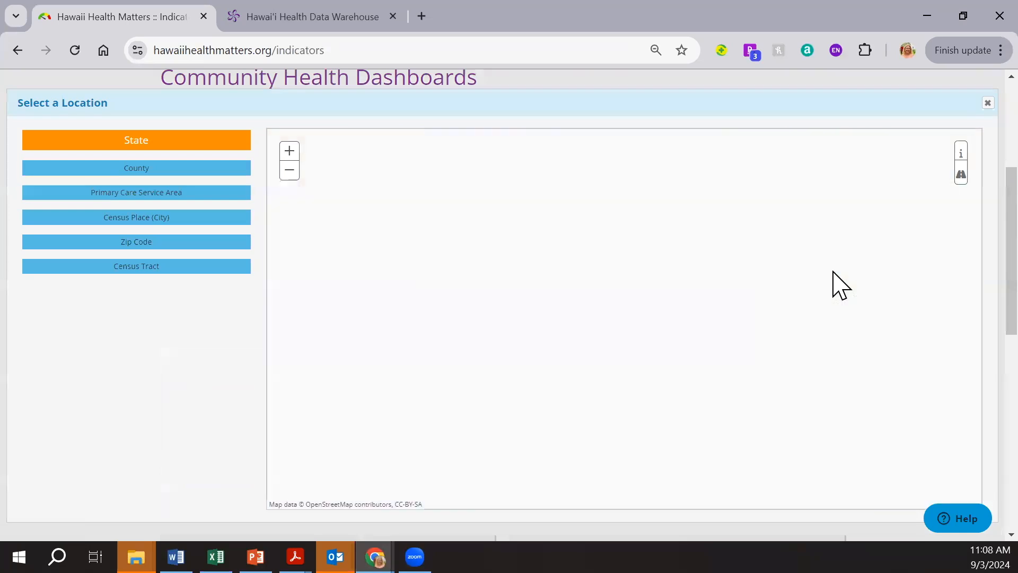
{"action": "left_click", "coordinate": [131, 194]}
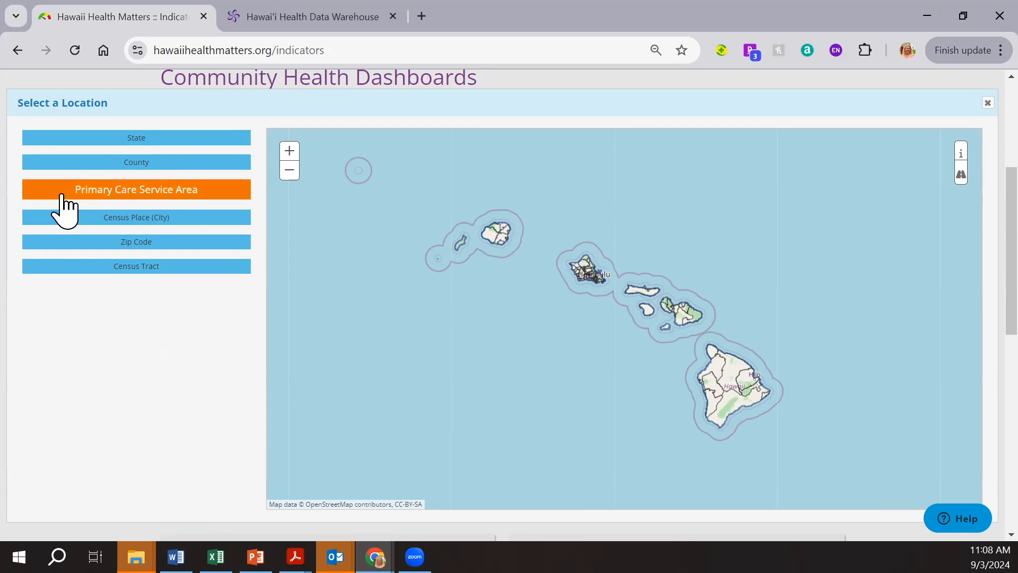
{"action": "left_click", "coordinate": [148, 217]}
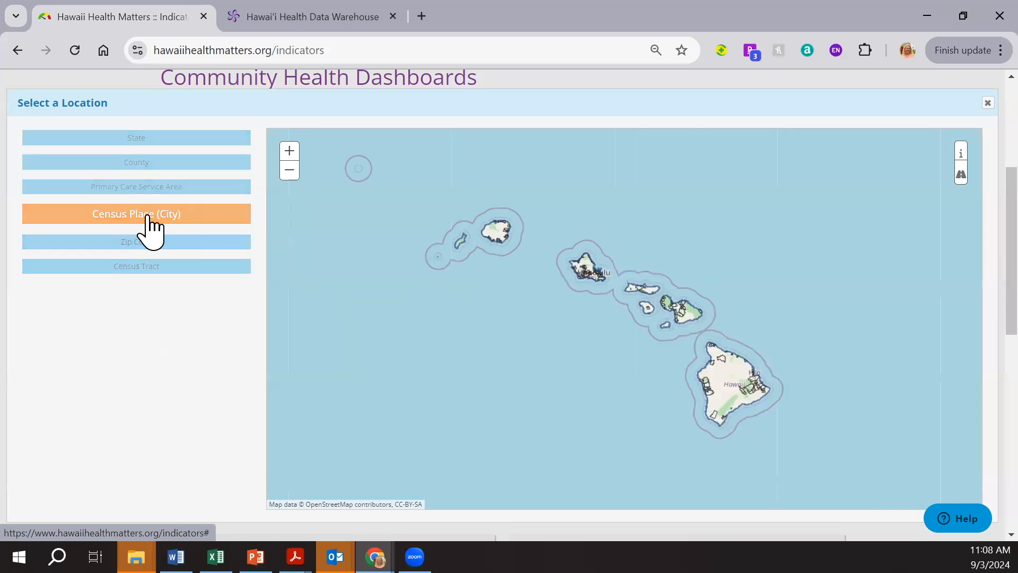
{"action": "left_click", "coordinate": [149, 241]}
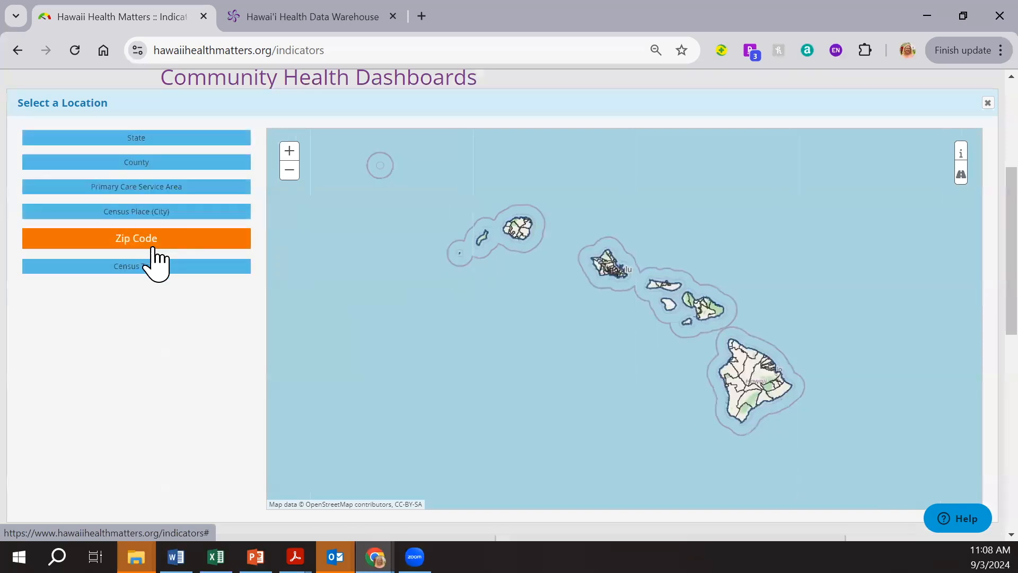
{"action": "left_click", "coordinate": [150, 265]}
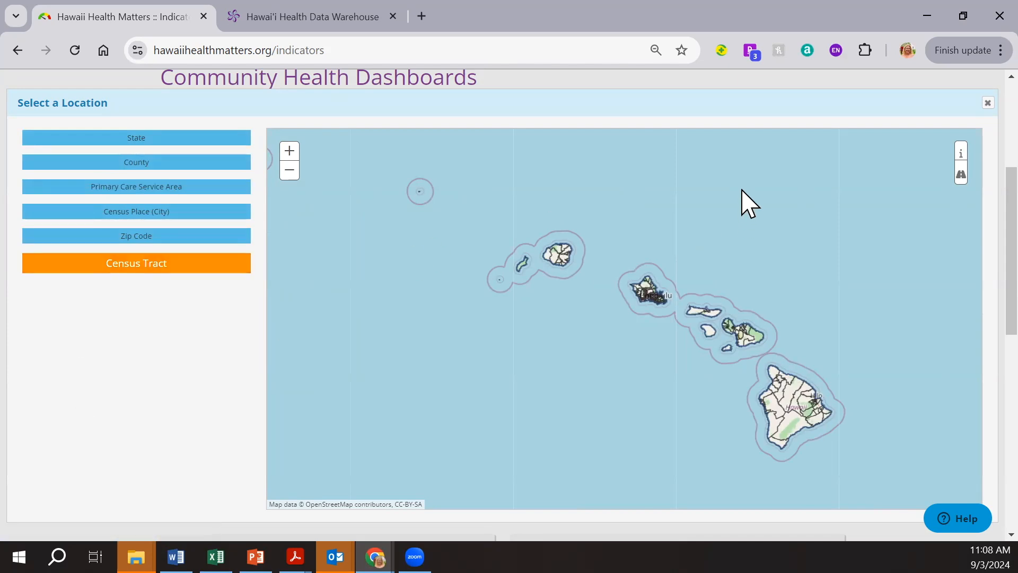
{"action": "left_click", "coordinate": [987, 104]}
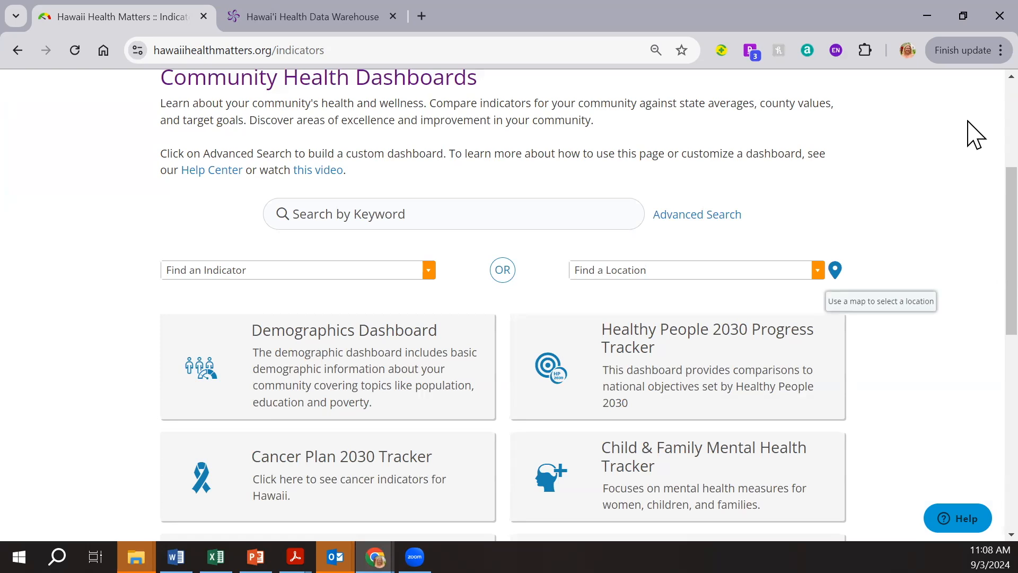
Step: Open the Adults with Kidney Disease indicator from the Healthy People 2030 Progress Tracker
{"action": "left_click", "coordinate": [684, 361]}
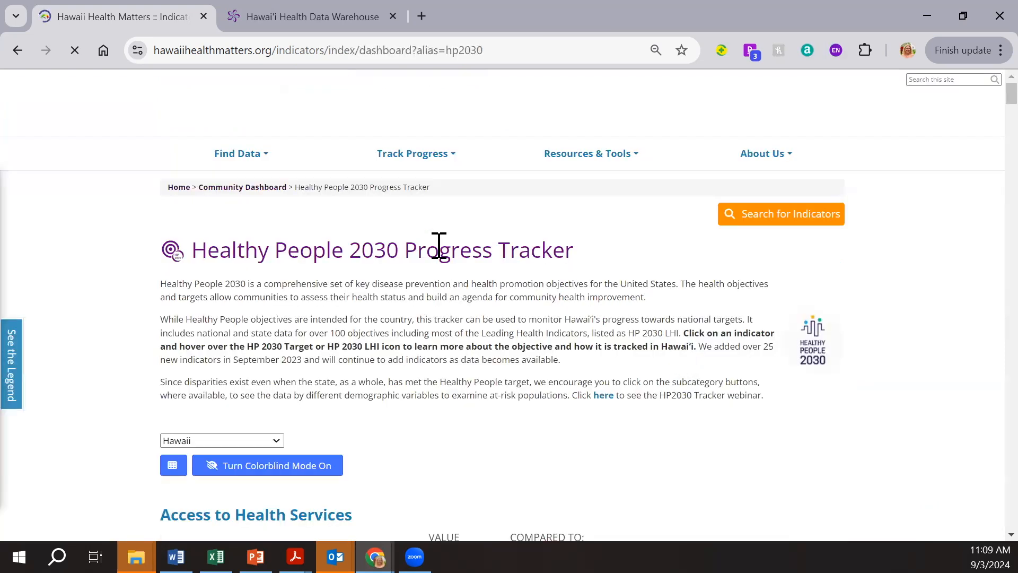
{"action": "scroll", "coordinate": [588, 313], "scroll_direction": "down", "scroll_amount": 3}
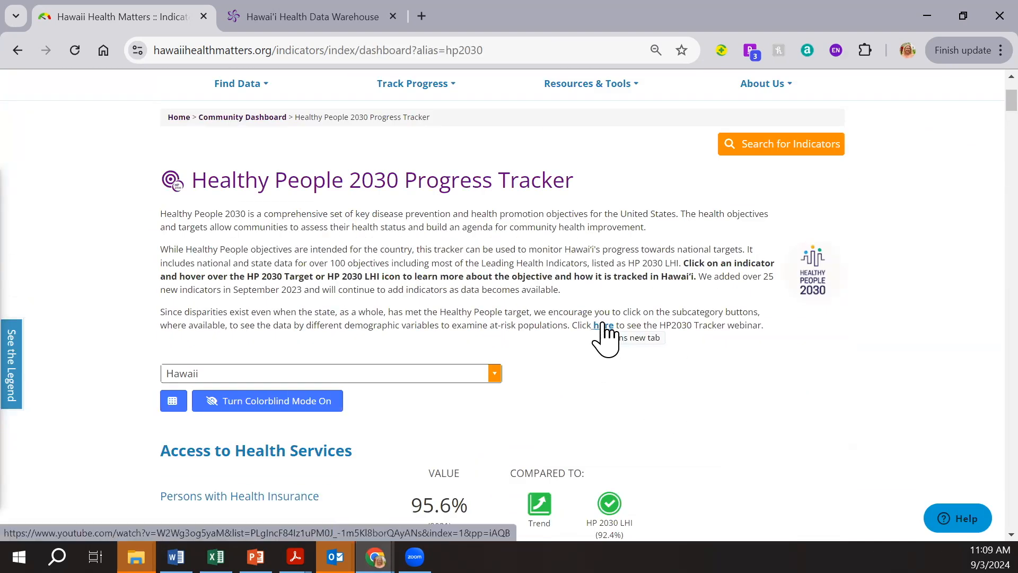
{"action": "scroll", "coordinate": [607, 339], "scroll_direction": "down", "scroll_amount": 10}
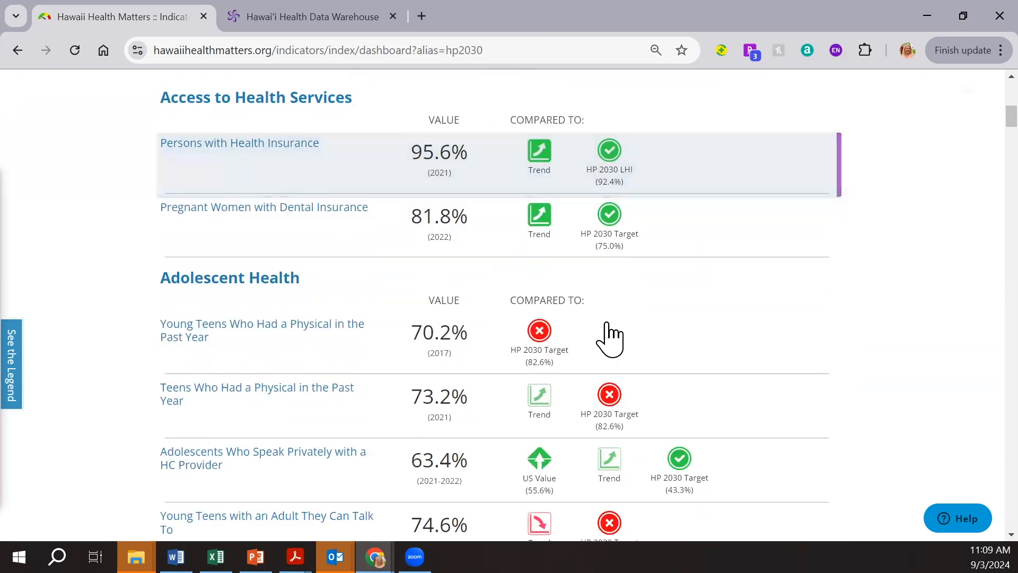
{"action": "scroll", "coordinate": [611, 339], "scroll_direction": "down", "scroll_amount": 15}
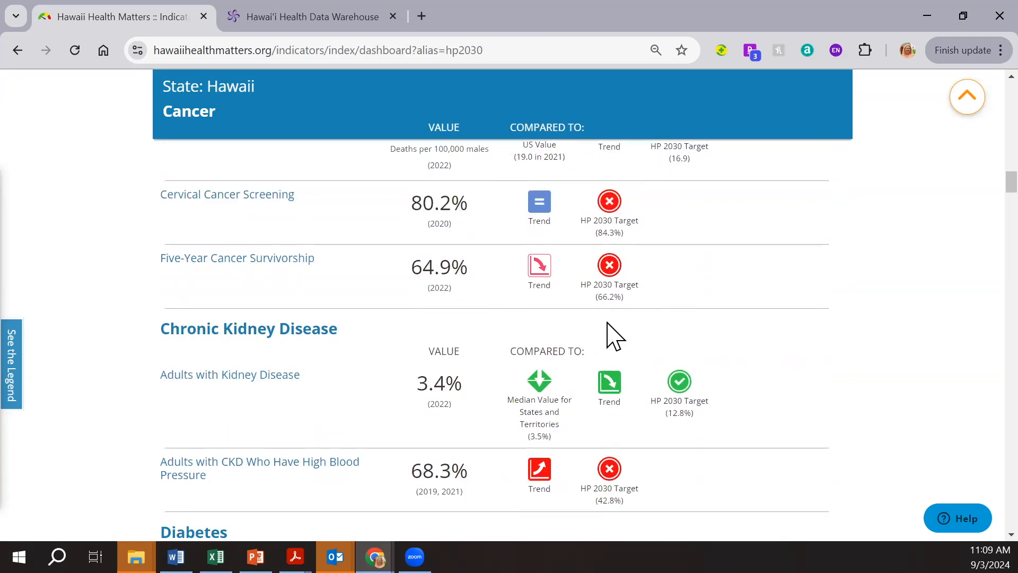
{"action": "scroll", "coordinate": [609, 338], "scroll_direction": "down", "scroll_amount": 1}
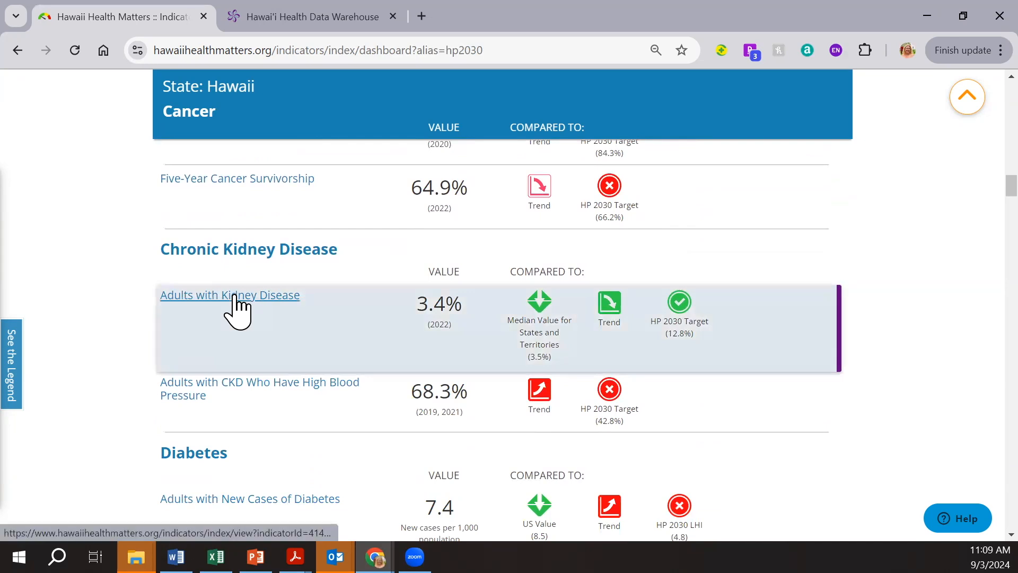
{"action": "left_click", "coordinate": [235, 298]}
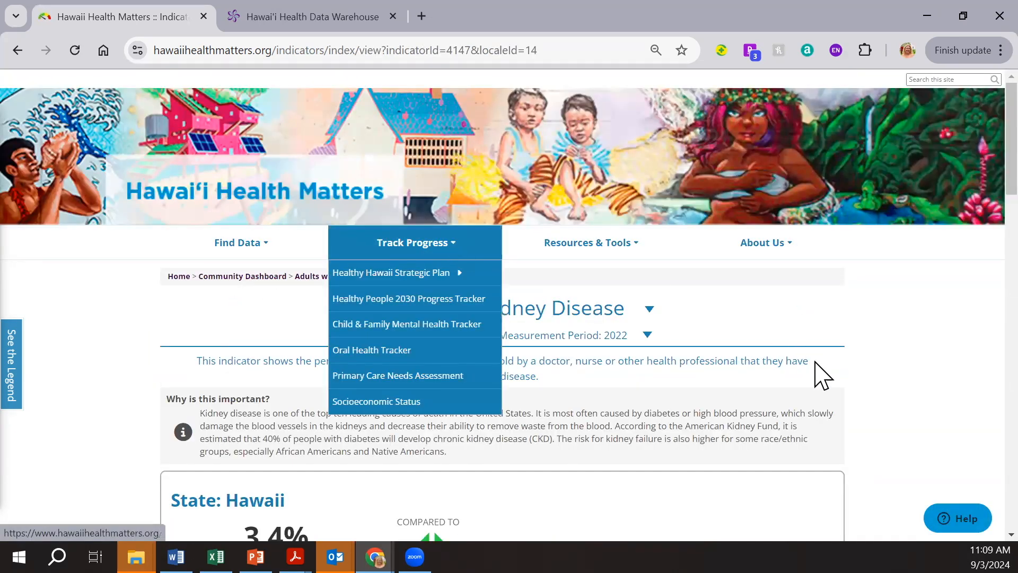
Step: Examine the state-level kidney disease comparisons, trend over time, age breakdown, available location types and data sources
{"action": "scroll", "coordinate": [953, 272], "scroll_direction": "down", "scroll_amount": 10}
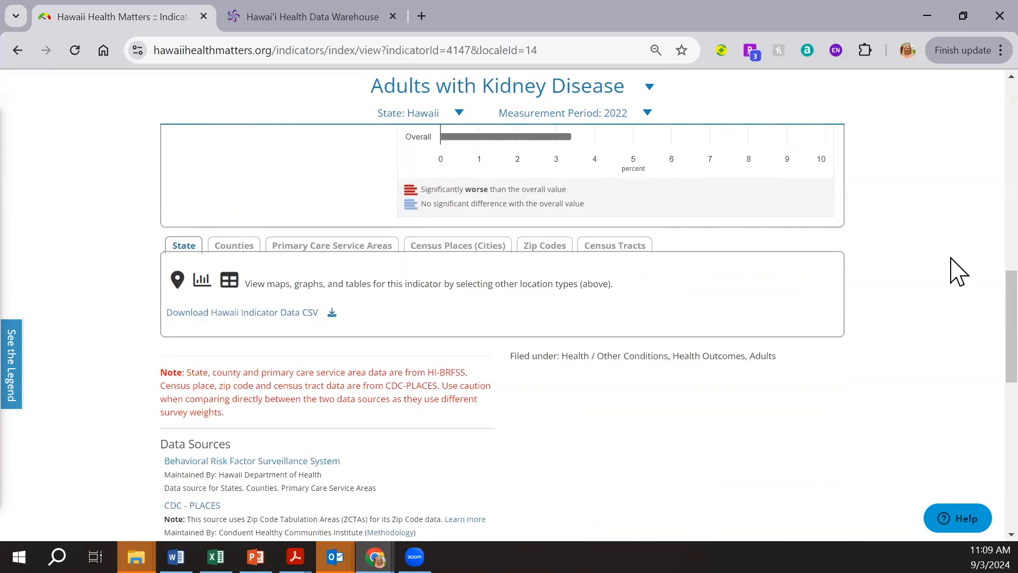
{"action": "scroll", "coordinate": [953, 273], "scroll_direction": "up", "scroll_amount": 8}
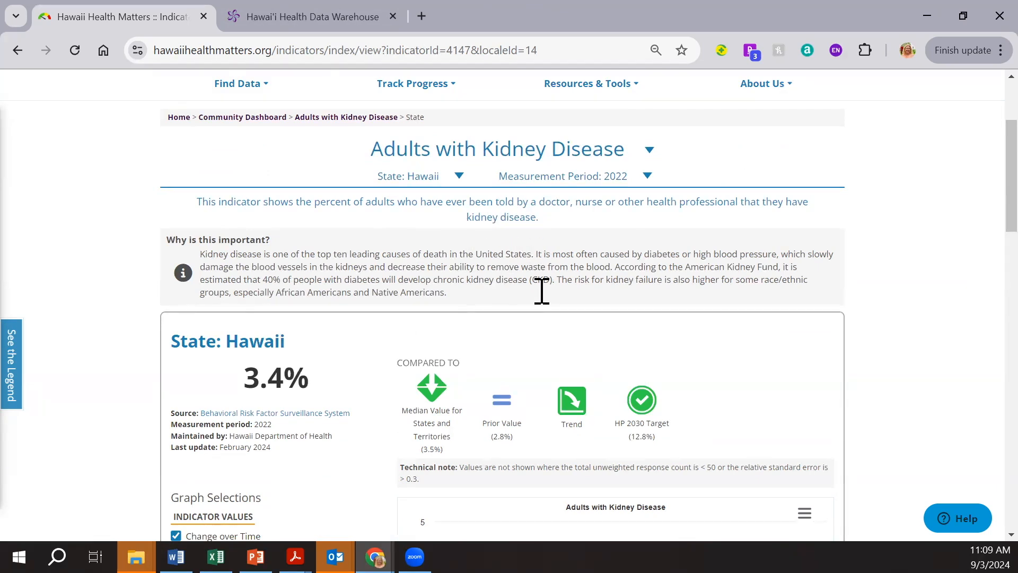
{"action": "scroll", "coordinate": [909, 336], "scroll_direction": "down", "scroll_amount": 3}
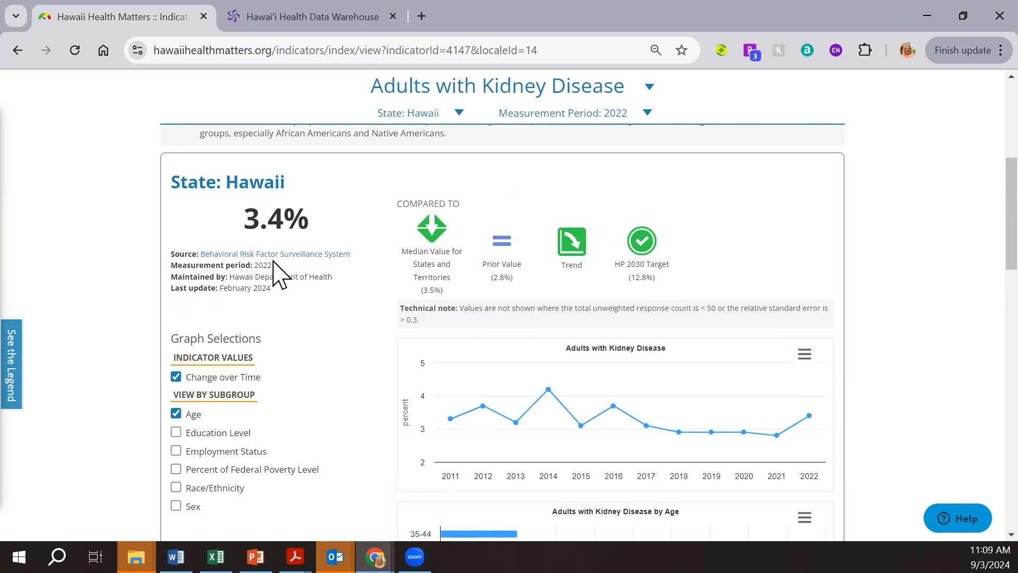
{"action": "mouse_move", "coordinate": [502, 230]}
{"action": "scroll", "coordinate": [882, 355], "scroll_direction": "down", "scroll_amount": 3}
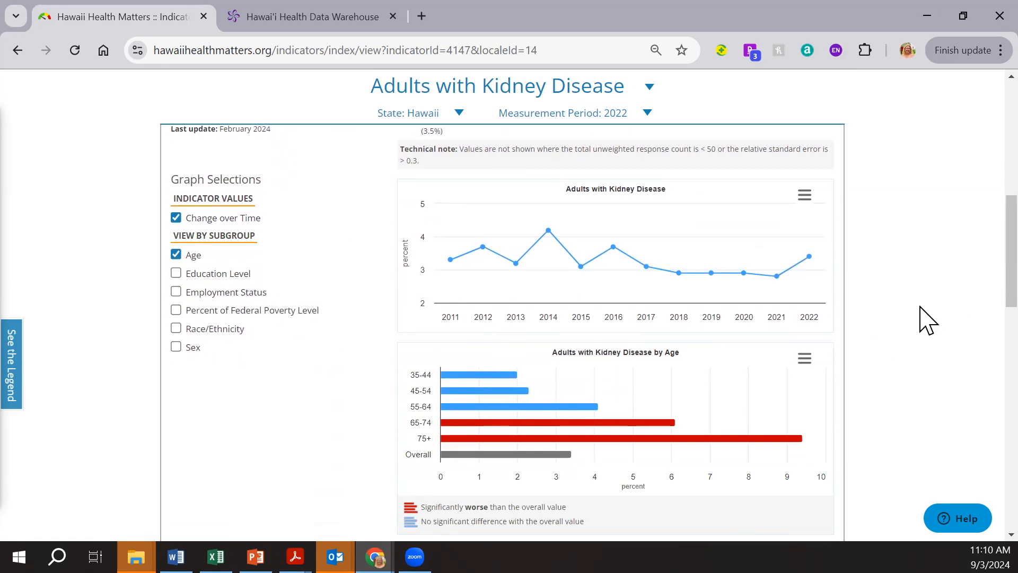
{"action": "scroll", "coordinate": [928, 321], "scroll_direction": "down", "scroll_amount": 4}
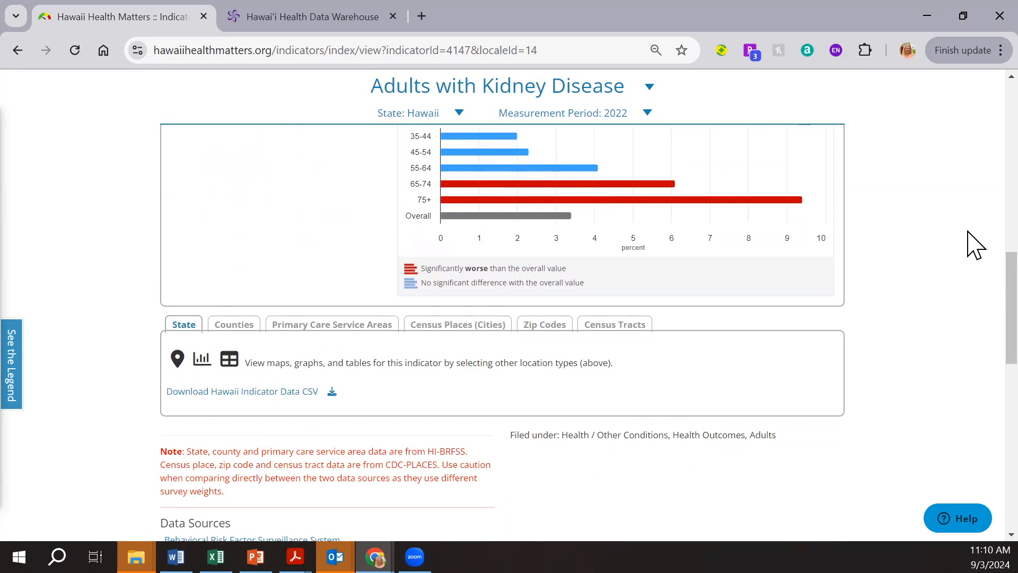
{"action": "scroll", "coordinate": [968, 212], "scroll_direction": "down", "scroll_amount": 1}
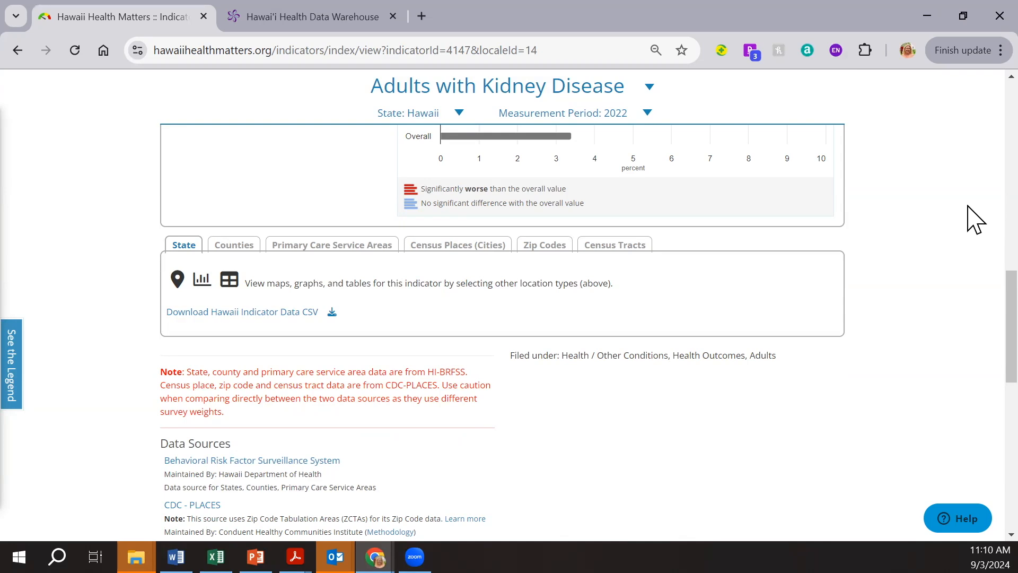
Step: Break the kidney disease indicator down by county and compare it with the HI State Value, and with the Median Value for States and Territories
{"action": "left_click", "coordinate": [236, 246]}
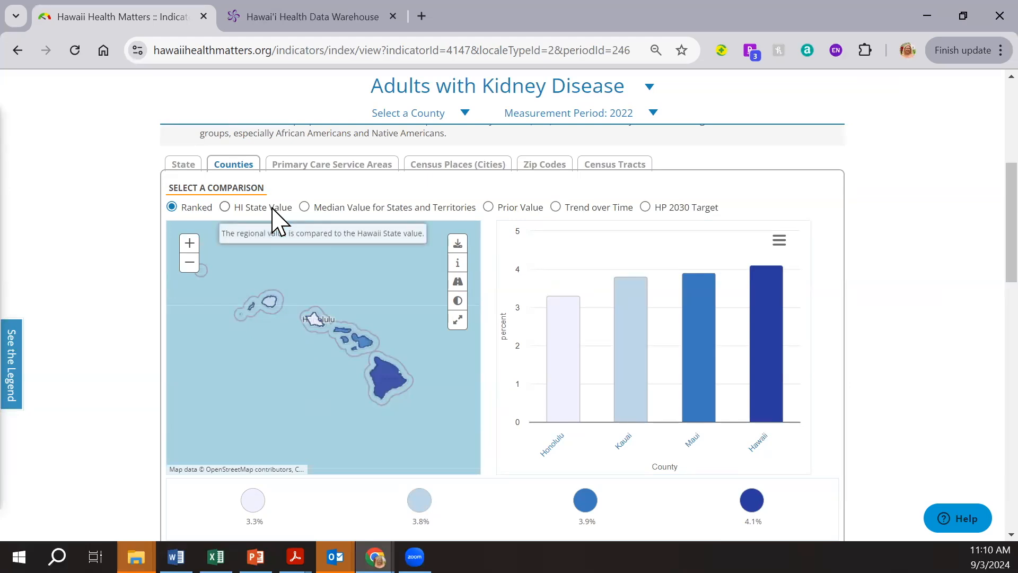
{"action": "left_click", "coordinate": [225, 207]}
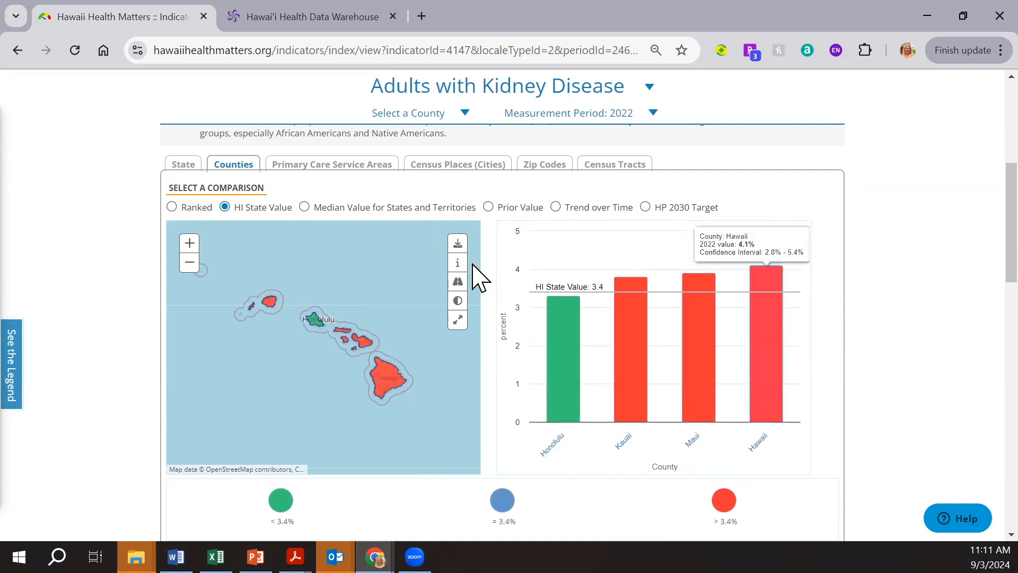
{"action": "left_click", "coordinate": [306, 211]}
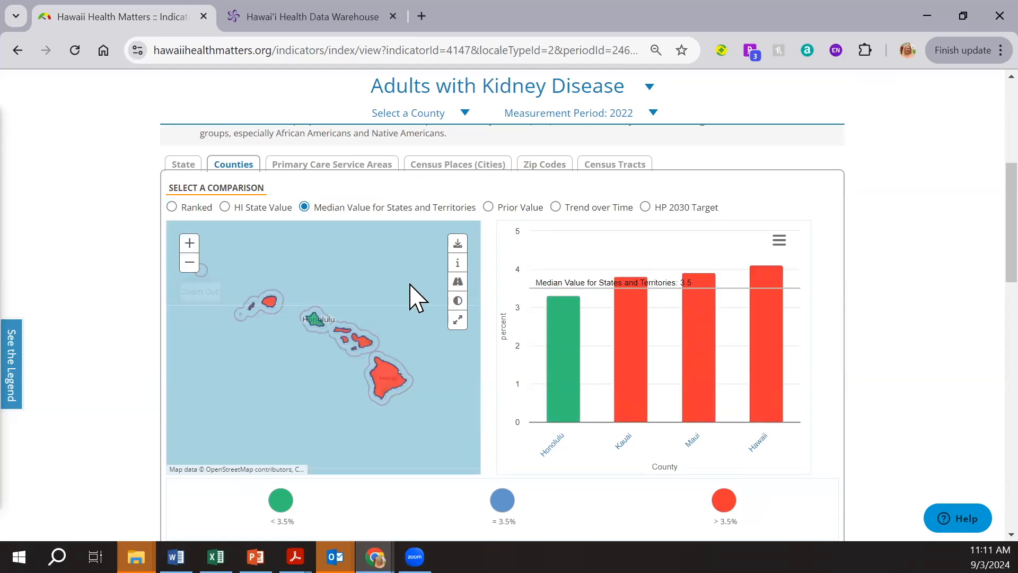
Step: Turn on the county name labels and cycle through the background styles in the enlarged map, returning it to the small size
{"action": "left_click", "coordinate": [458, 320]}
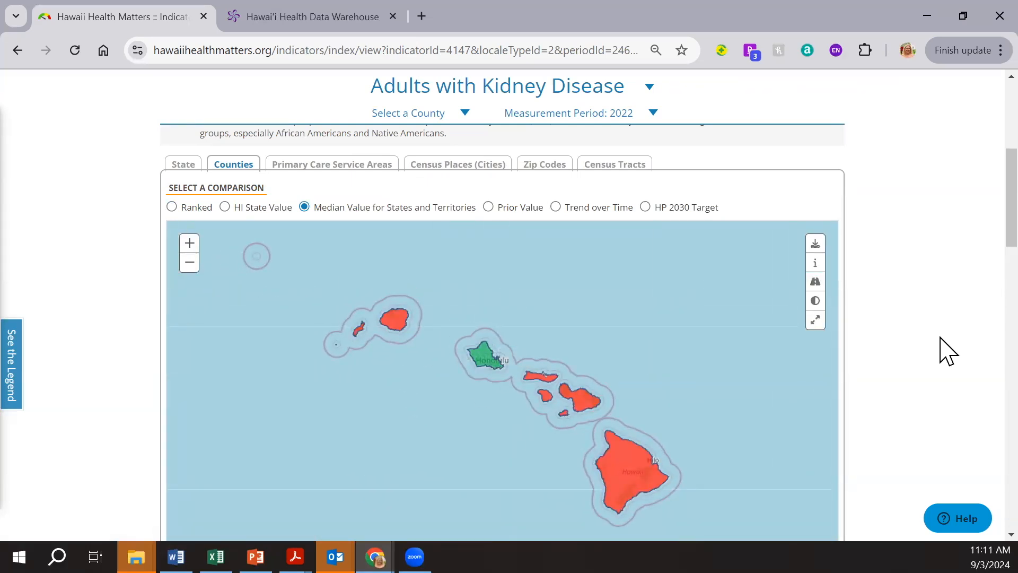
{"action": "left_click", "coordinate": [816, 274]}
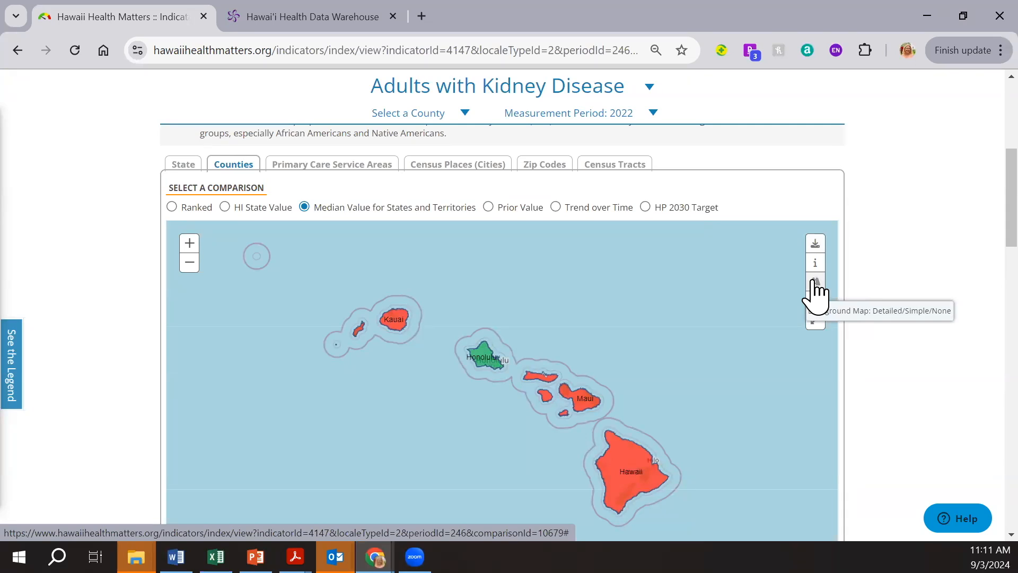
{"action": "left_click", "coordinate": [815, 285]}
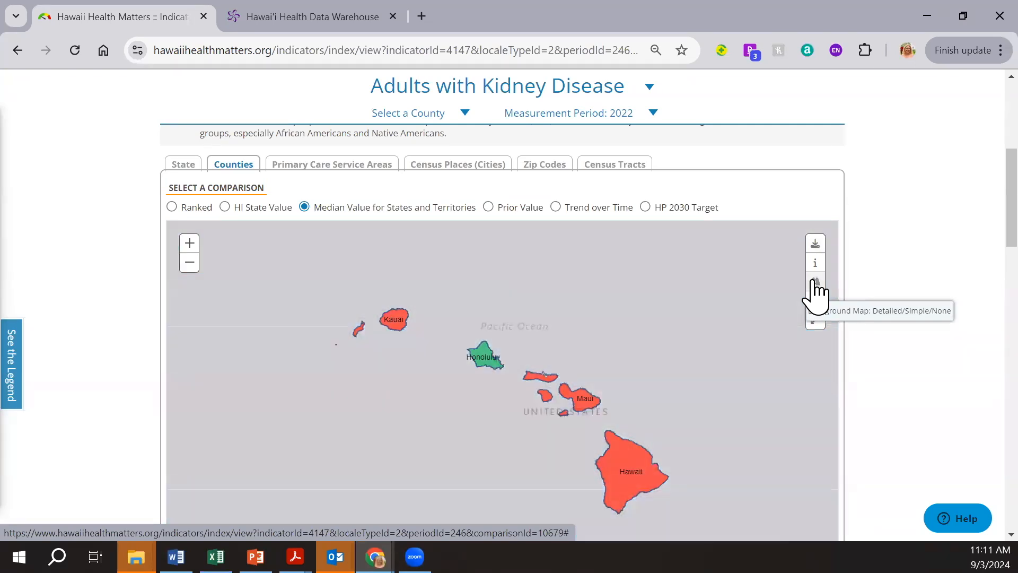
{"action": "left_click", "coordinate": [815, 286]}
{"action": "left_click", "coordinate": [816, 286]}
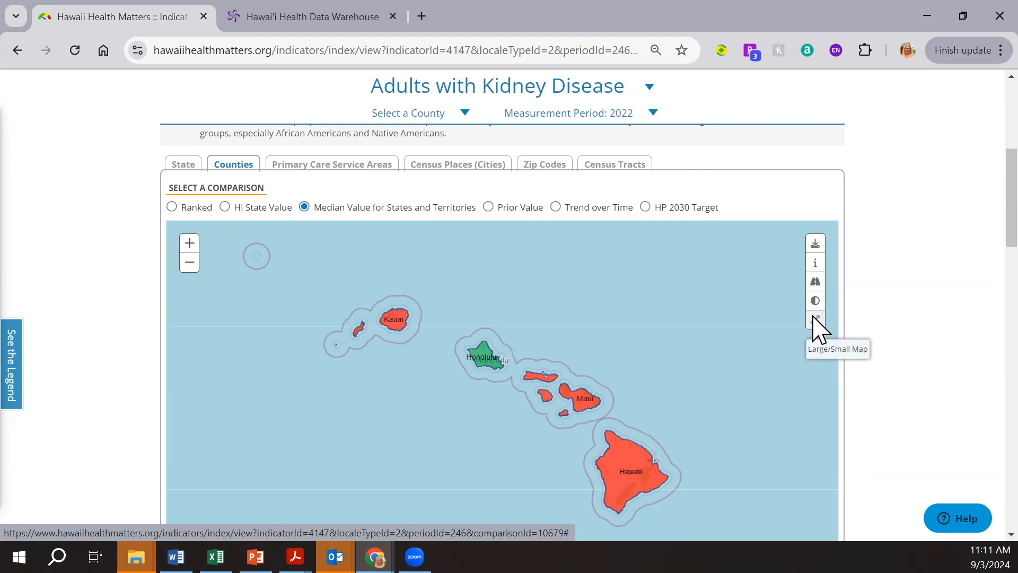
{"action": "left_click", "coordinate": [816, 320]}
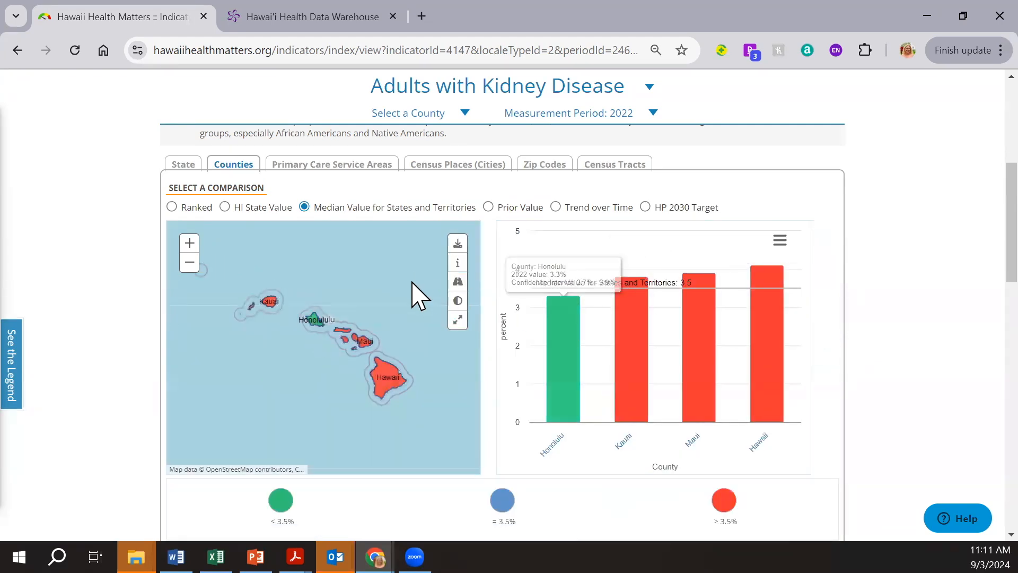
Step: Inspect the individual county values and confidence intervals in the bar chart and on the map
{"action": "mouse_move", "coordinate": [693, 366]}
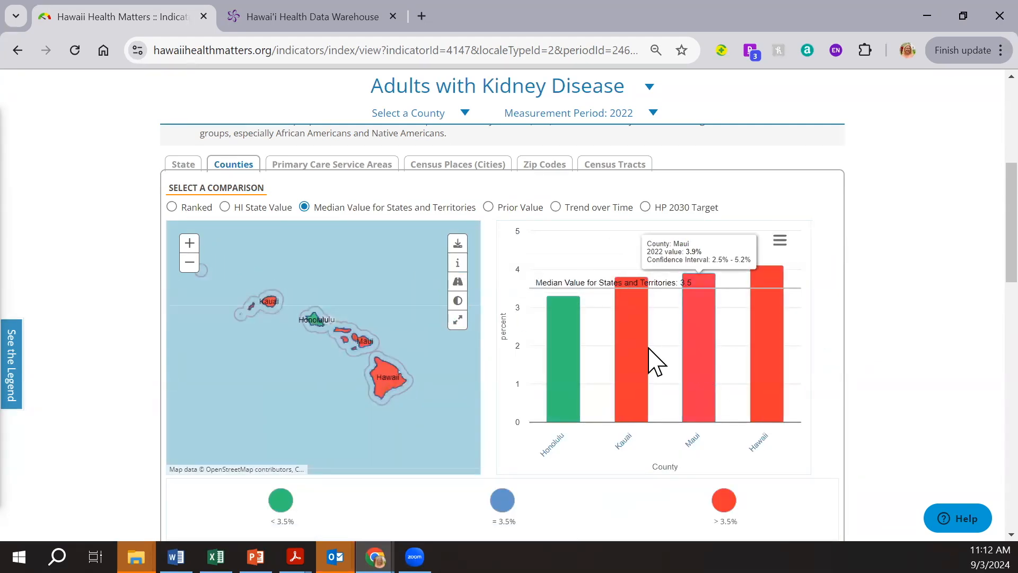
{"action": "mouse_move", "coordinate": [556, 349]}
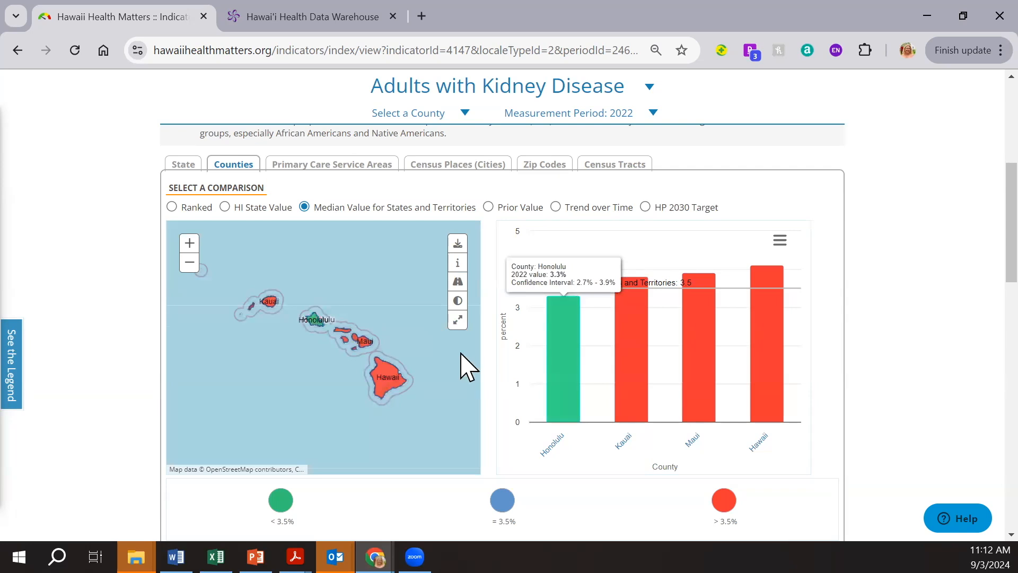
{"action": "mouse_move", "coordinate": [385, 378]}
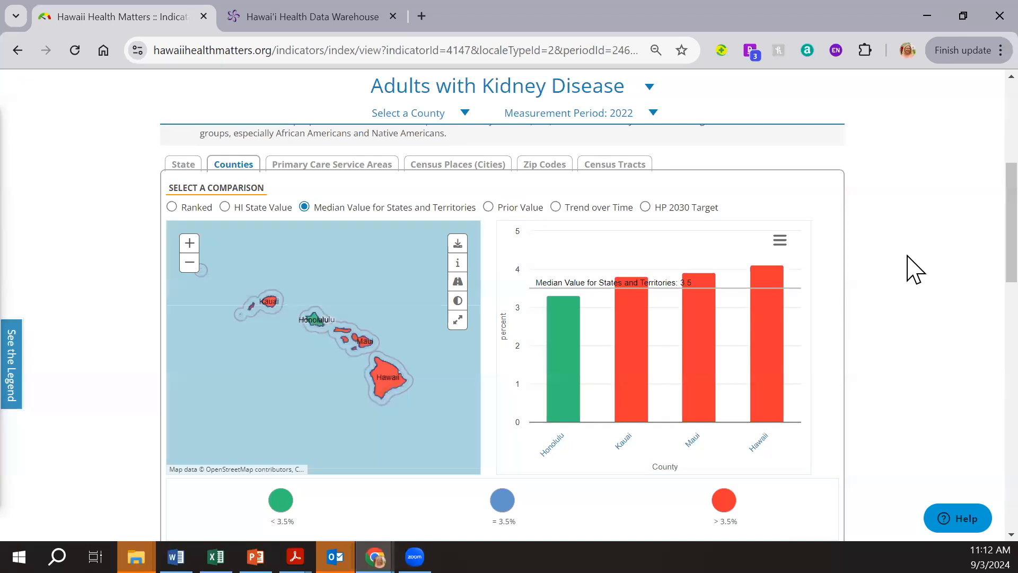
Step: Break the kidney disease indicator down by zip code and filter it to zip codes within Maui County
{"action": "scroll", "coordinate": [915, 265], "scroll_direction": "up", "scroll_amount": 1}
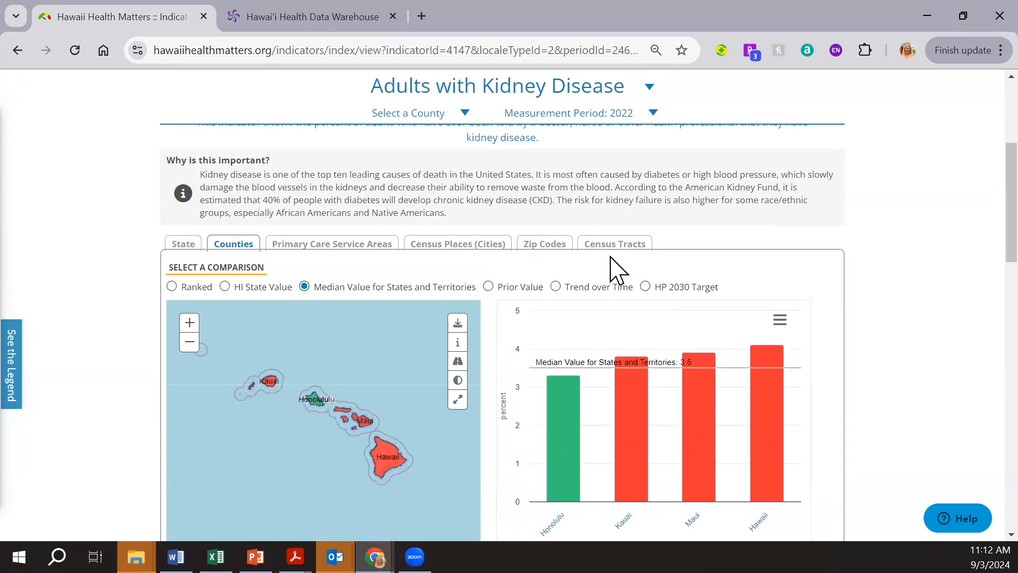
{"action": "left_click", "coordinate": [557, 249]}
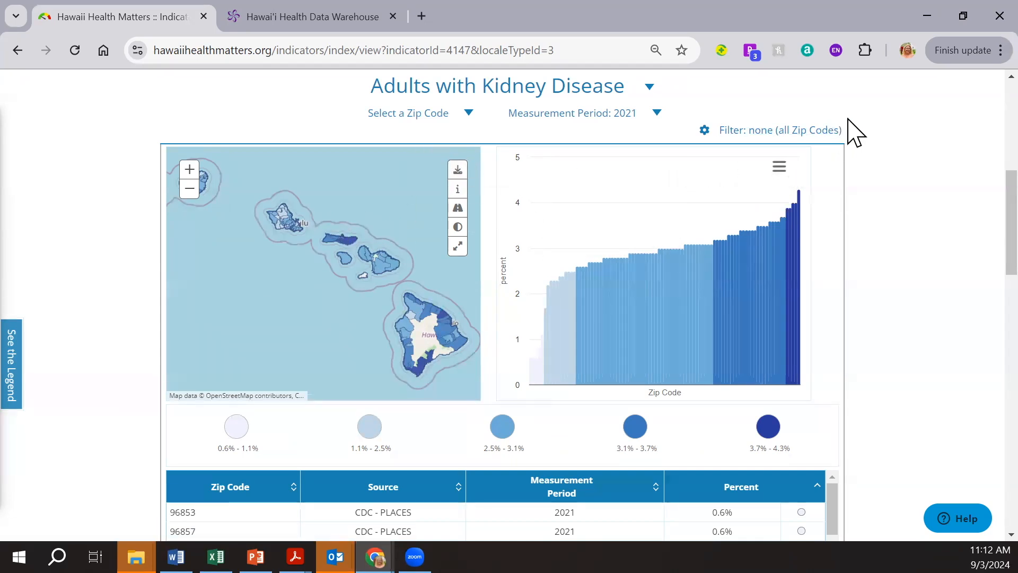
{"action": "left_click", "coordinate": [784, 131]}
{"action": "left_click", "coordinate": [485, 347]}
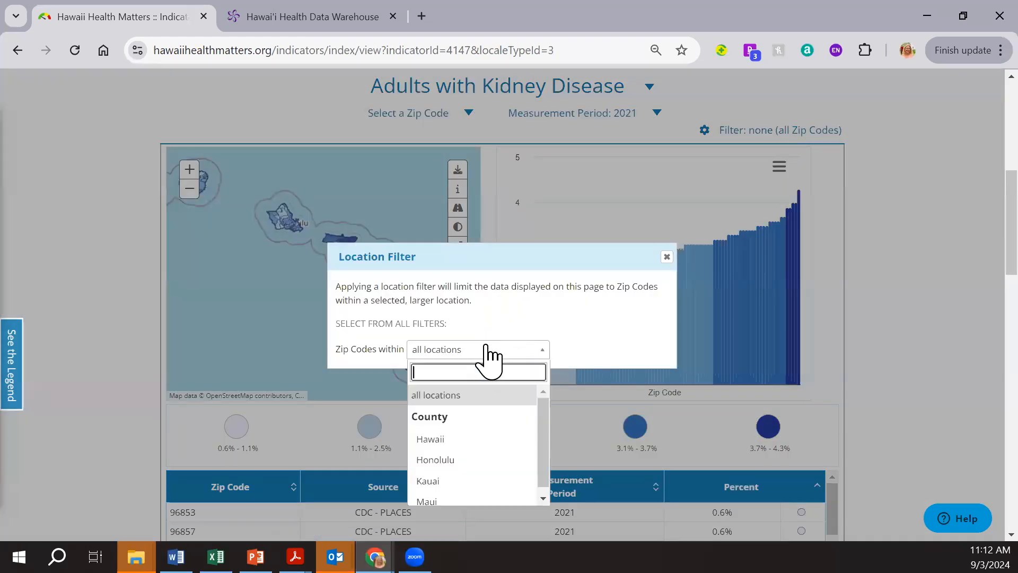
{"action": "left_click", "coordinate": [428, 501]}
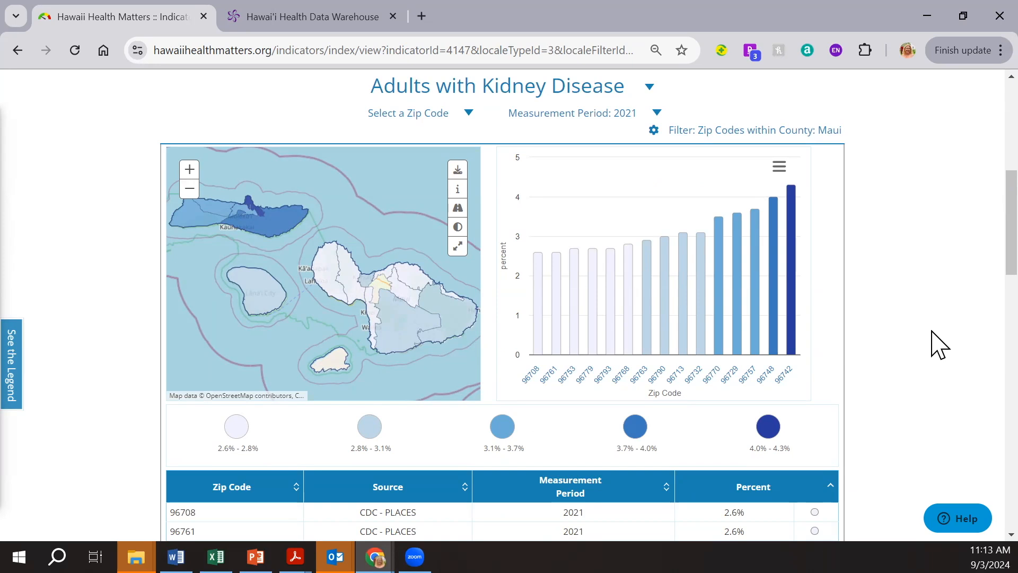
{"action": "scroll", "coordinate": [939, 345], "scroll_direction": "down", "scroll_amount": 6}
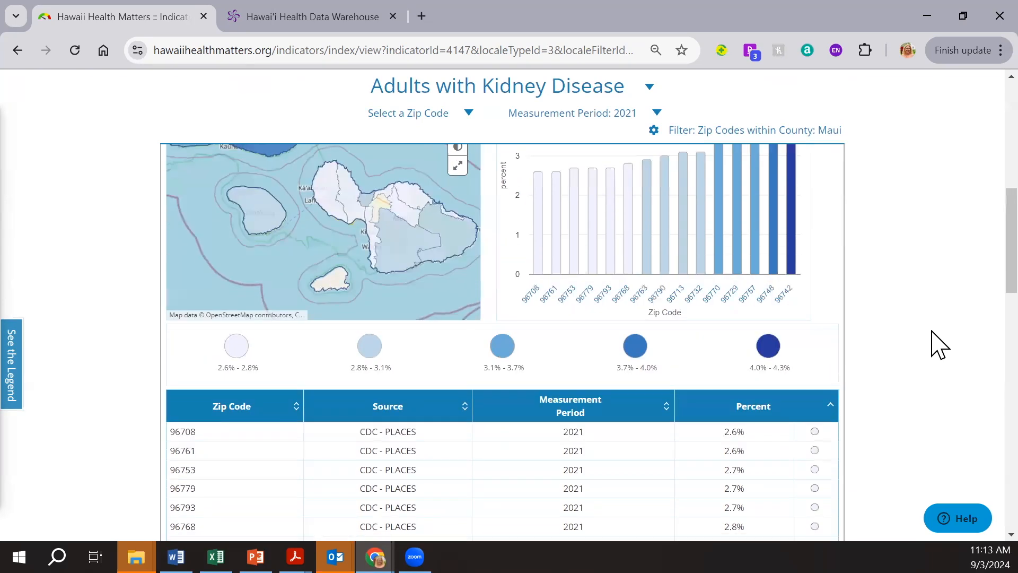
Step: Review the related indicators, reports, data resources, fact sheets, websites and plans listed for Adults with Kidney Disease
{"action": "scroll", "coordinate": [939, 345], "scroll_direction": "down", "scroll_amount": 10}
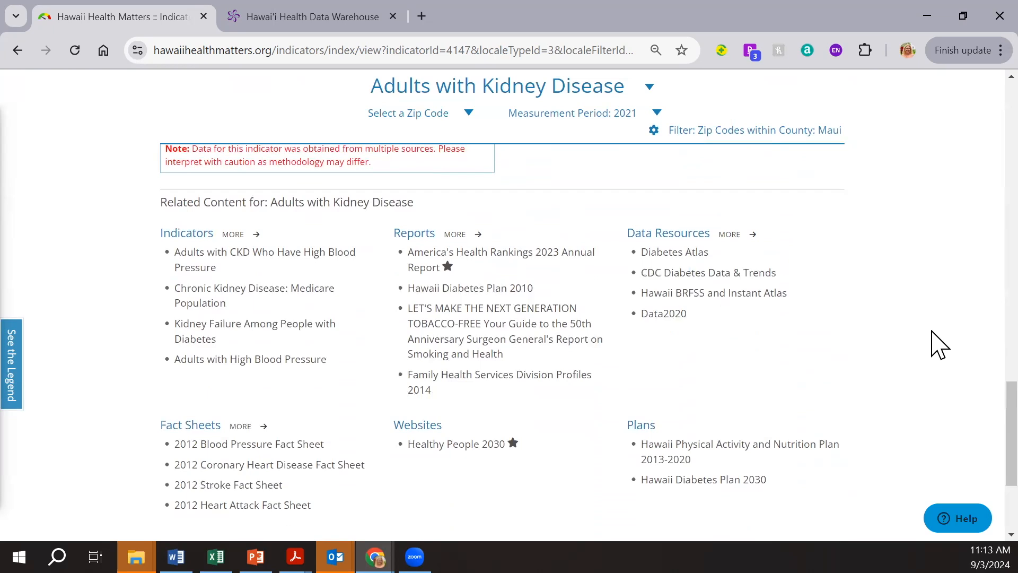
{"action": "scroll", "coordinate": [939, 345], "scroll_direction": "down", "scroll_amount": 2}
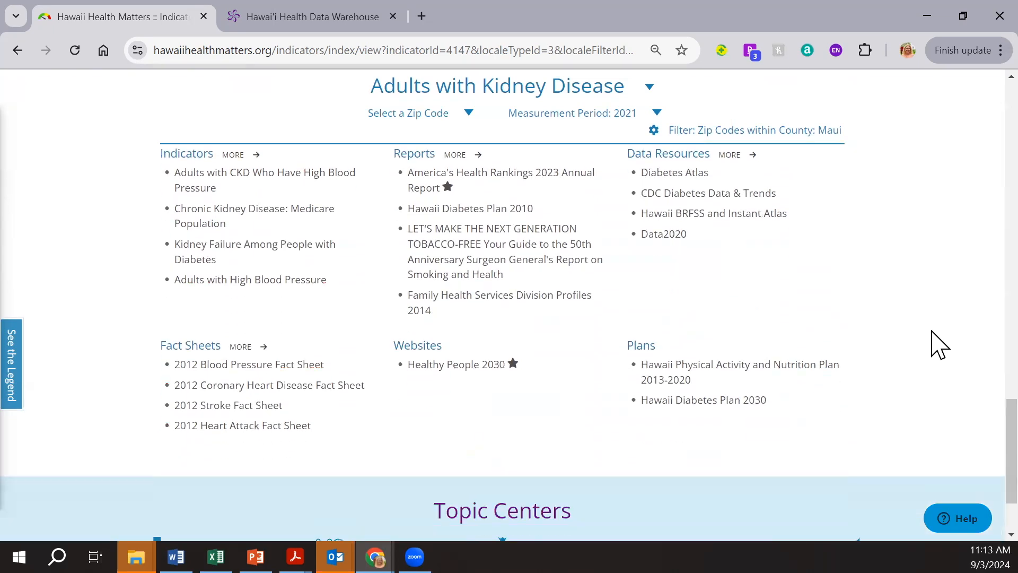
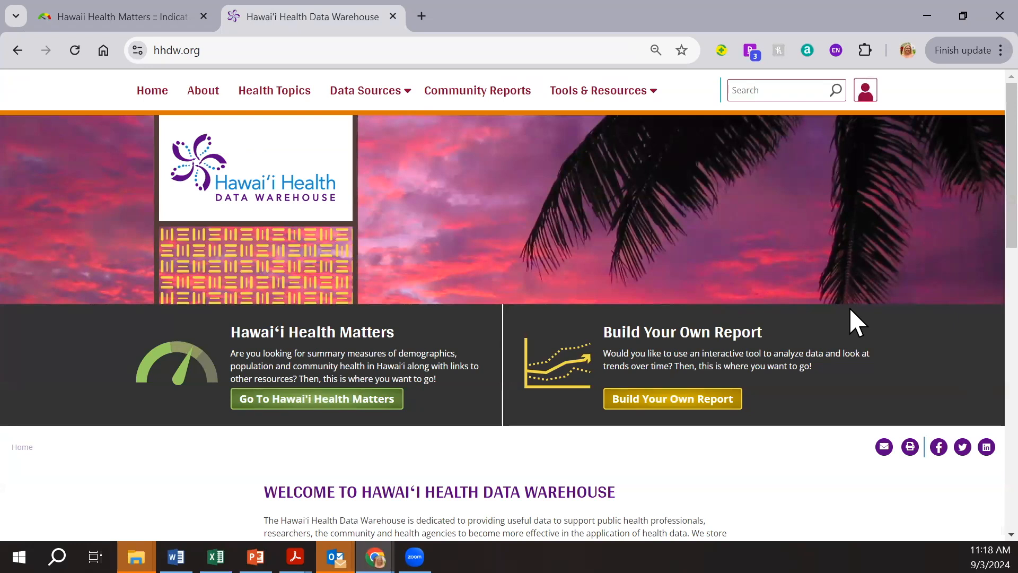
Step: Look over the Hawaiʻi Health Data Warehouse home page and open its YRBS Data source page
{"action": "scroll", "coordinate": [818, 423], "scroll_direction": "down", "scroll_amount": 1}
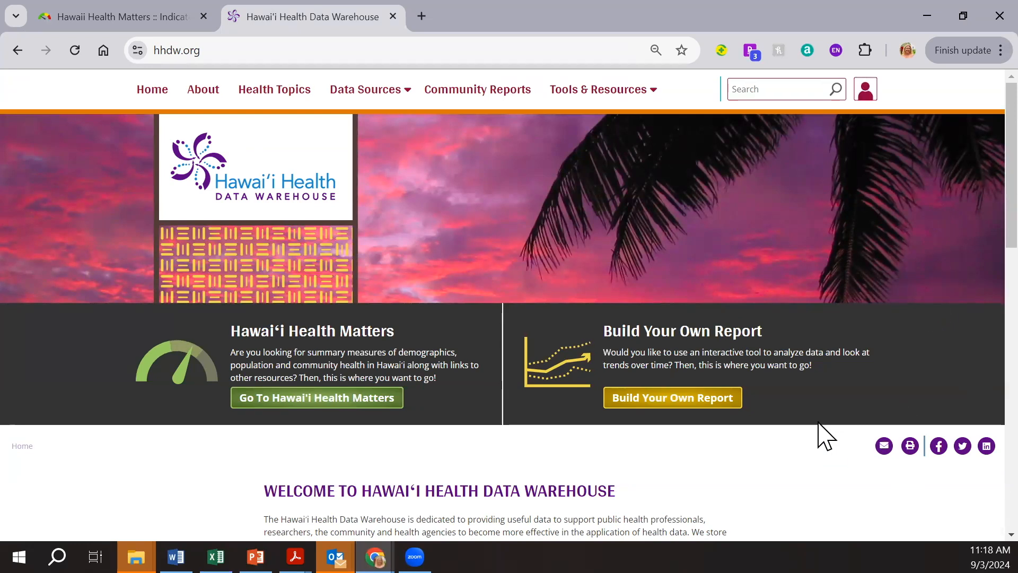
{"action": "scroll", "coordinate": [818, 423], "scroll_direction": "down", "scroll_amount": 7}
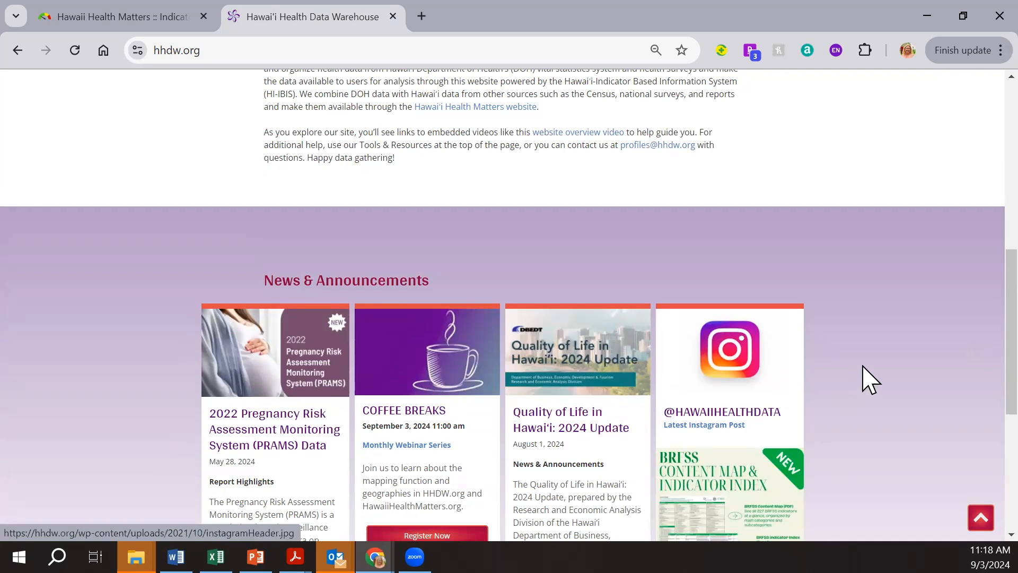
{"action": "scroll", "coordinate": [919, 340], "scroll_direction": "up", "scroll_amount": 10}
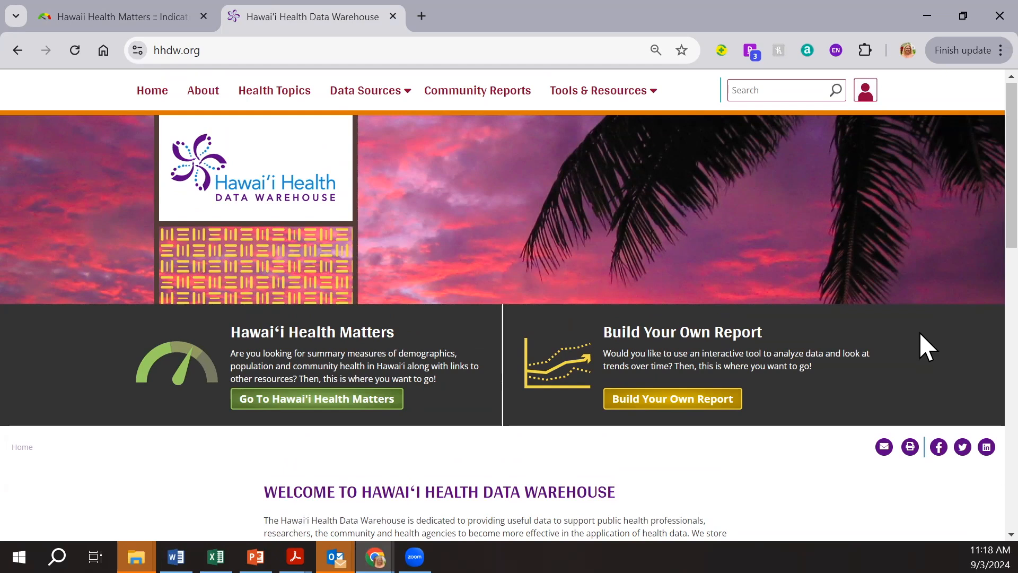
{"action": "mouse_move", "coordinate": [342, 98]}
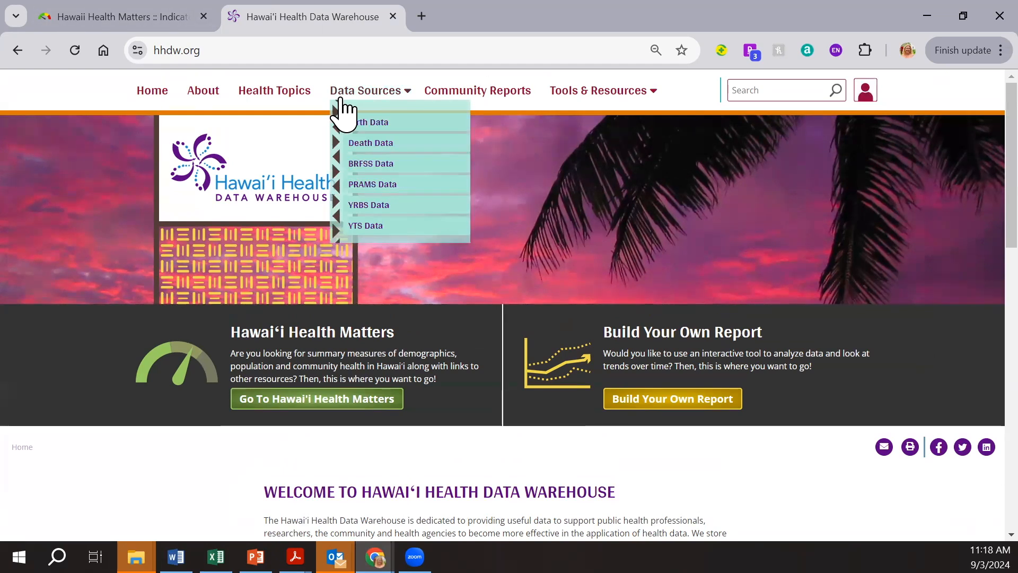
{"action": "left_click", "coordinate": [361, 206]}
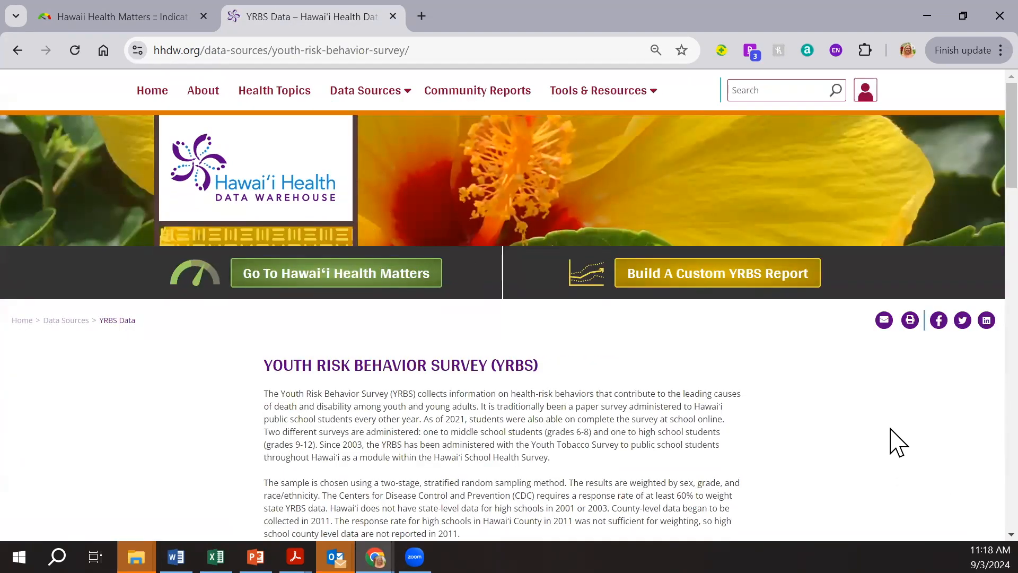
Step: Review the YRBS description and data release notes table, and open the custom YRBS report builder
{"action": "scroll", "coordinate": [884, 437], "scroll_direction": "down", "scroll_amount": 1}
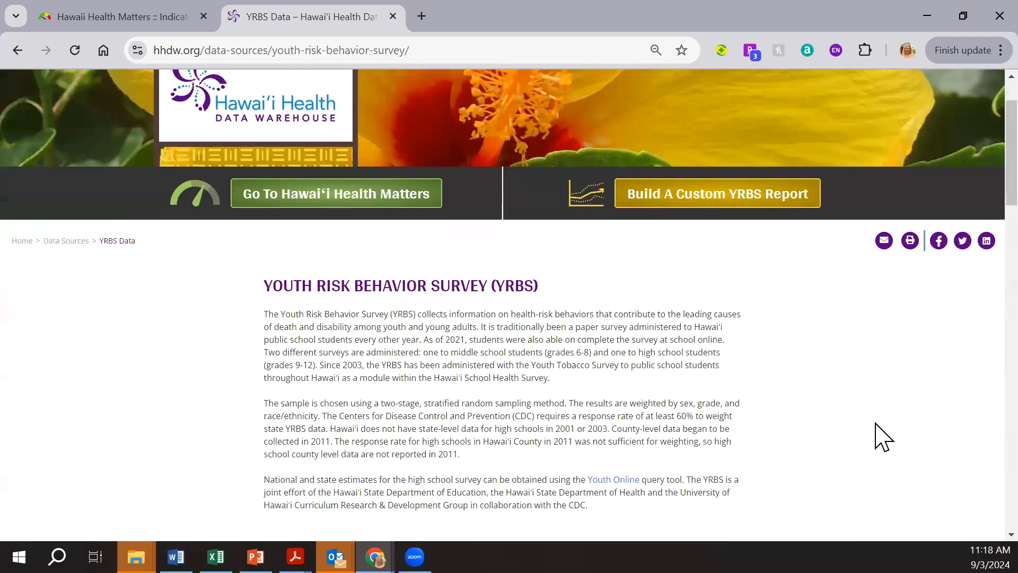
{"action": "scroll", "coordinate": [884, 438], "scroll_direction": "down", "scroll_amount": 3}
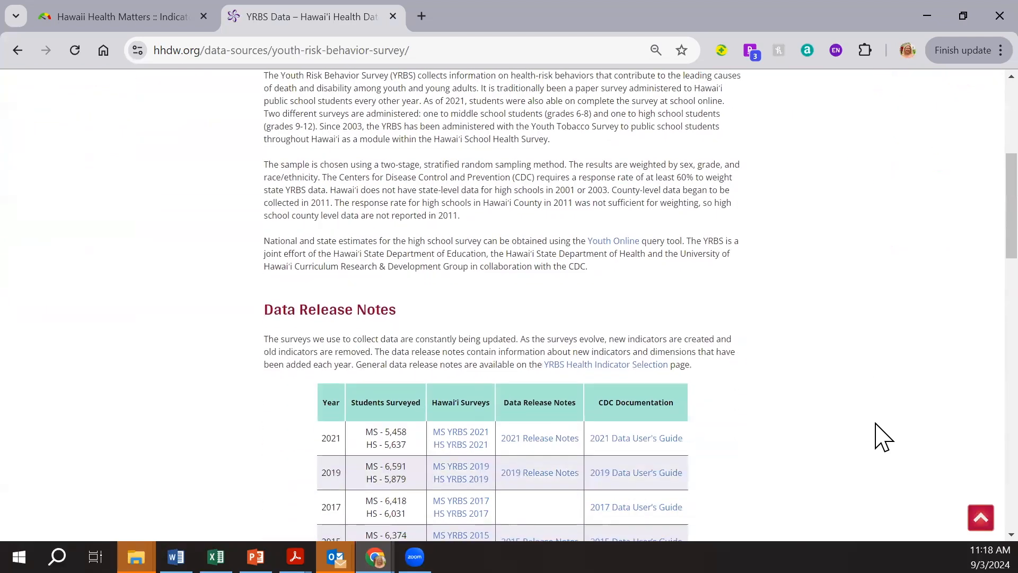
{"action": "scroll", "coordinate": [883, 438], "scroll_direction": "down", "scroll_amount": 1}
{"action": "scroll", "coordinate": [883, 438], "scroll_direction": "down", "scroll_amount": 1}
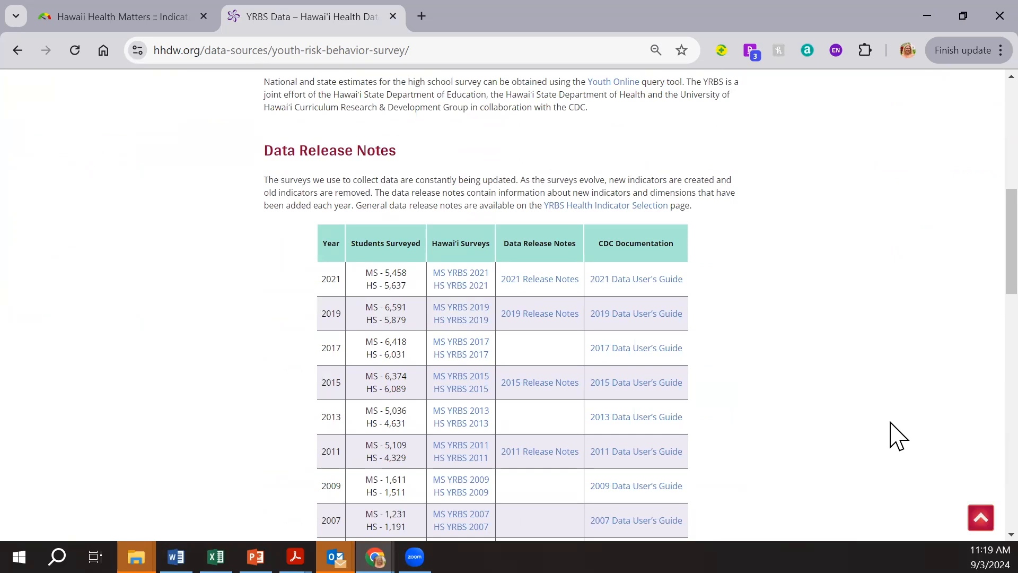
{"action": "scroll", "coordinate": [892, 423], "scroll_direction": "up", "scroll_amount": 3}
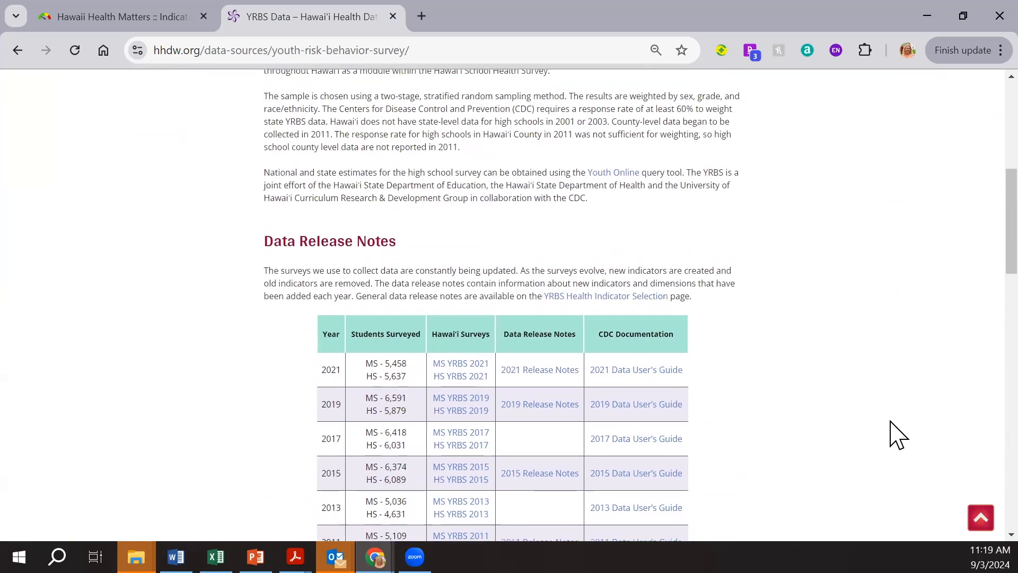
{"action": "scroll", "coordinate": [898, 433], "scroll_direction": "up", "scroll_amount": 3}
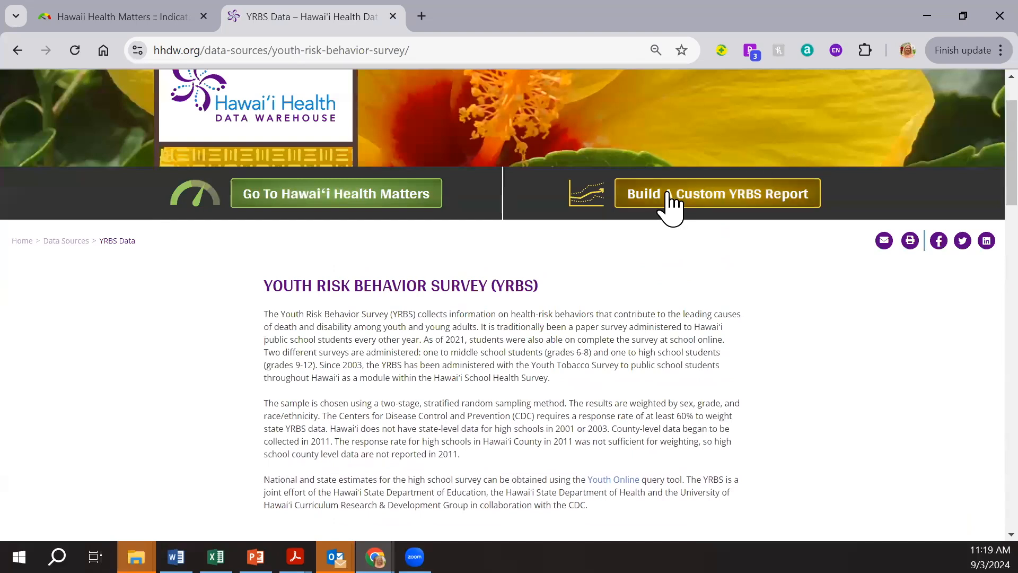
{"action": "left_click", "coordinate": [724, 195]}
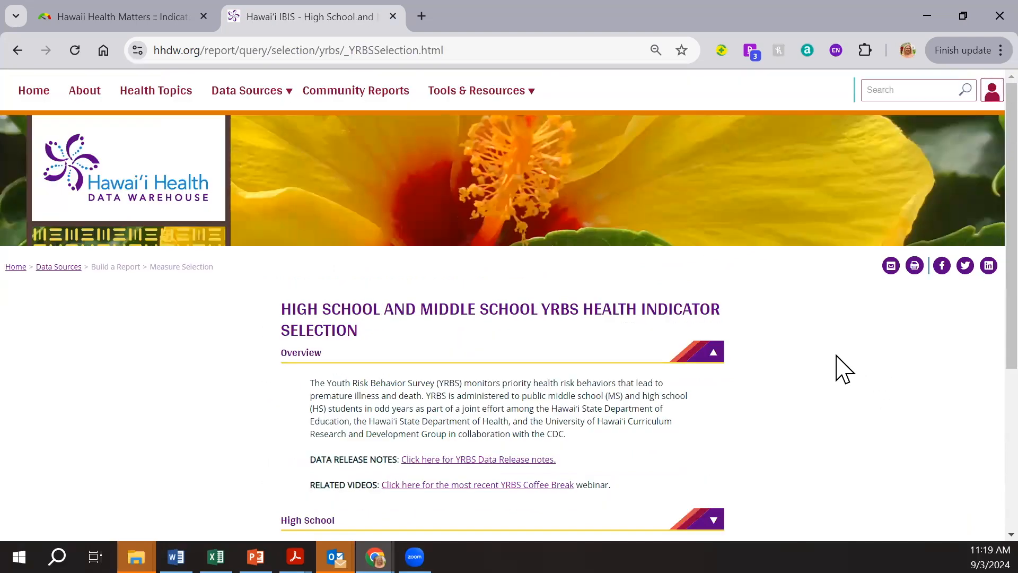
Step: Open the county-level High School report for "Preventive services - doctor check-up, past 12 months" under General Health, Health Status and Preventive Care
{"action": "scroll", "coordinate": [841, 369], "scroll_direction": "down", "scroll_amount": 1}
{"action": "scroll", "coordinate": [839, 369], "scroll_direction": "down", "scroll_amount": 1}
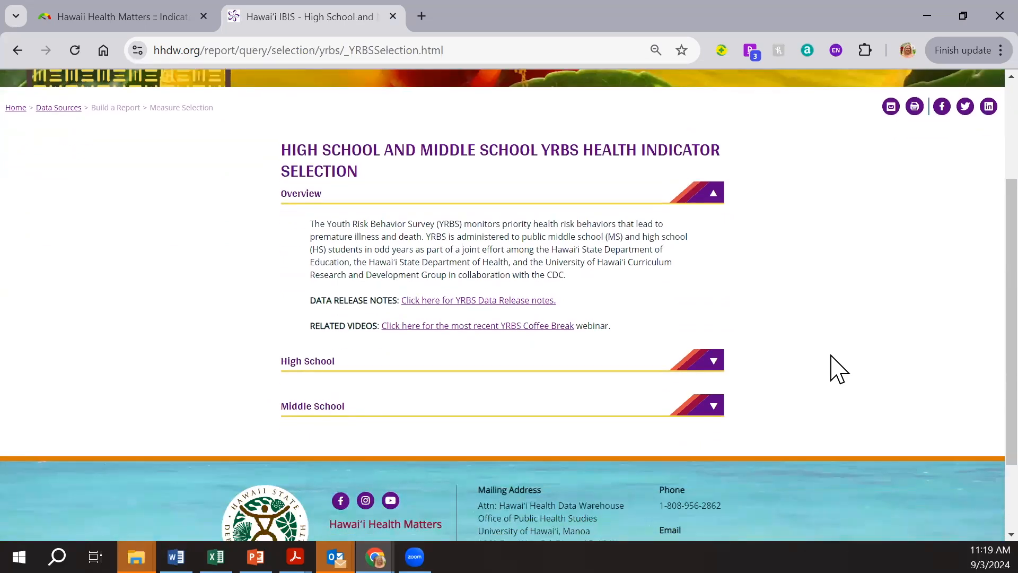
{"action": "left_click", "coordinate": [715, 360]}
{"action": "scroll", "coordinate": [856, 418], "scroll_direction": "down", "scroll_amount": 3}
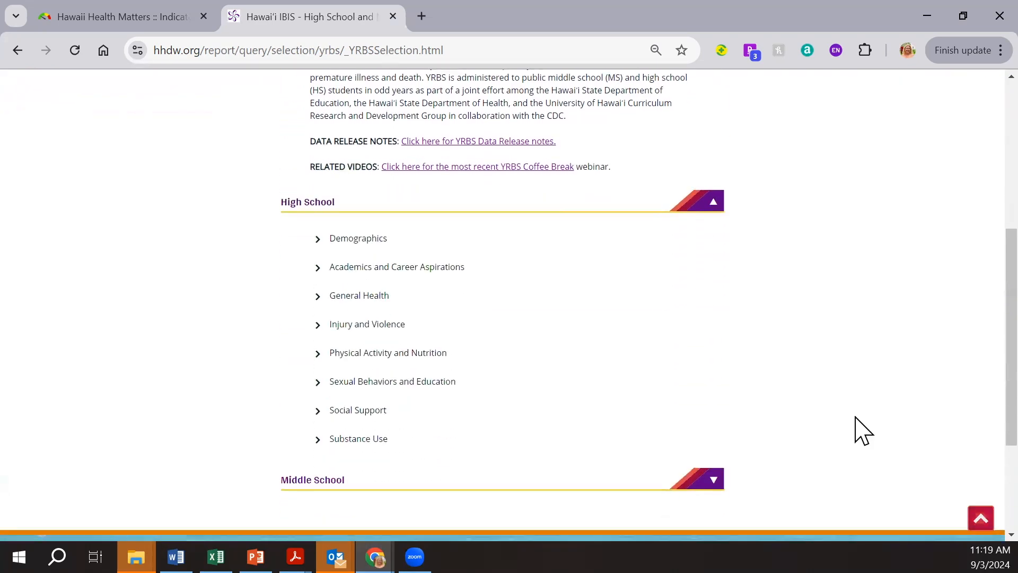
{"action": "scroll", "coordinate": [860, 428], "scroll_direction": "down", "scroll_amount": 1}
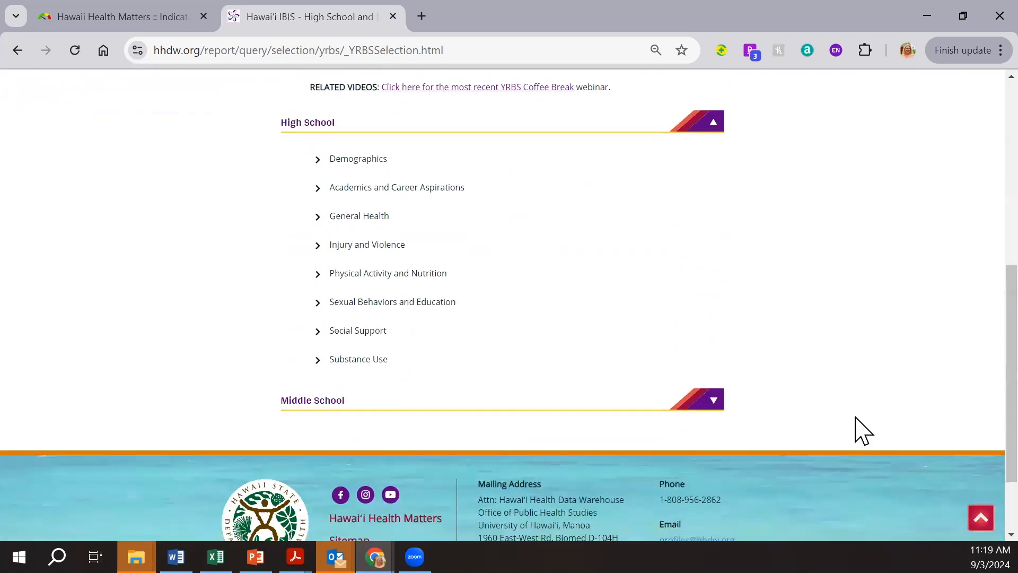
{"action": "left_click", "coordinate": [386, 217]}
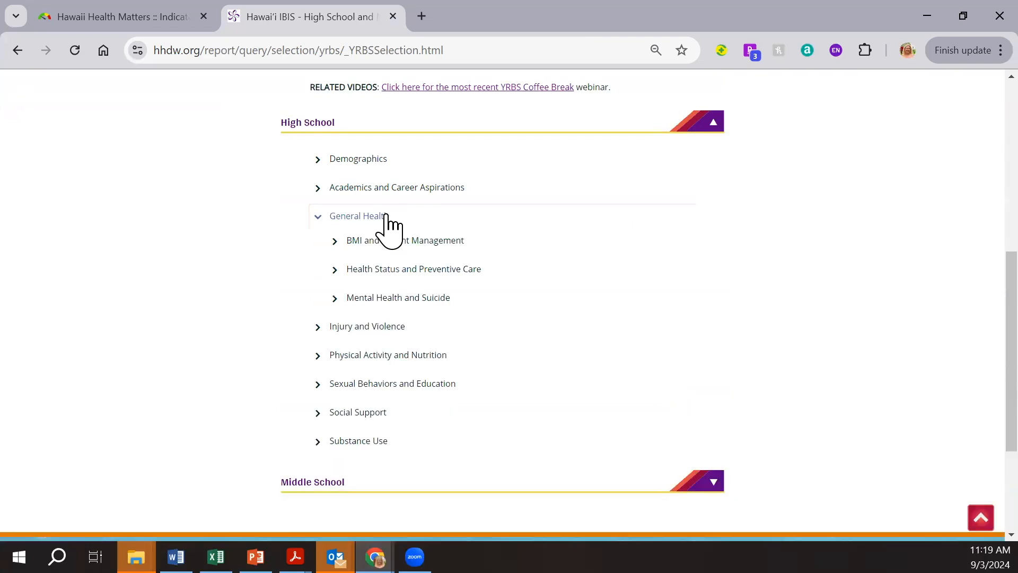
{"action": "left_click", "coordinate": [407, 289]}
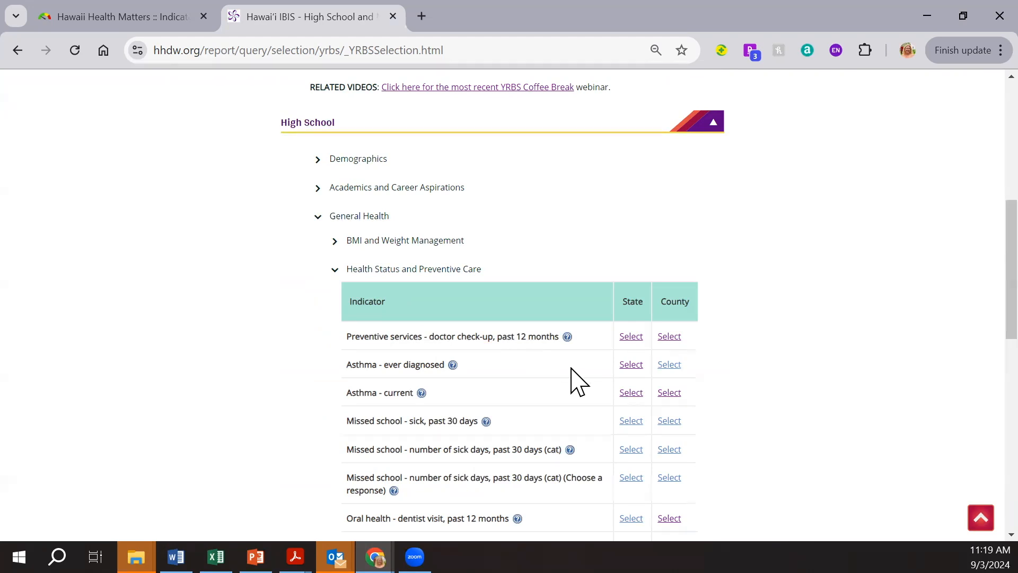
{"action": "mouse_move", "coordinate": [567, 338]}
{"action": "left_click", "coordinate": [663, 338]}
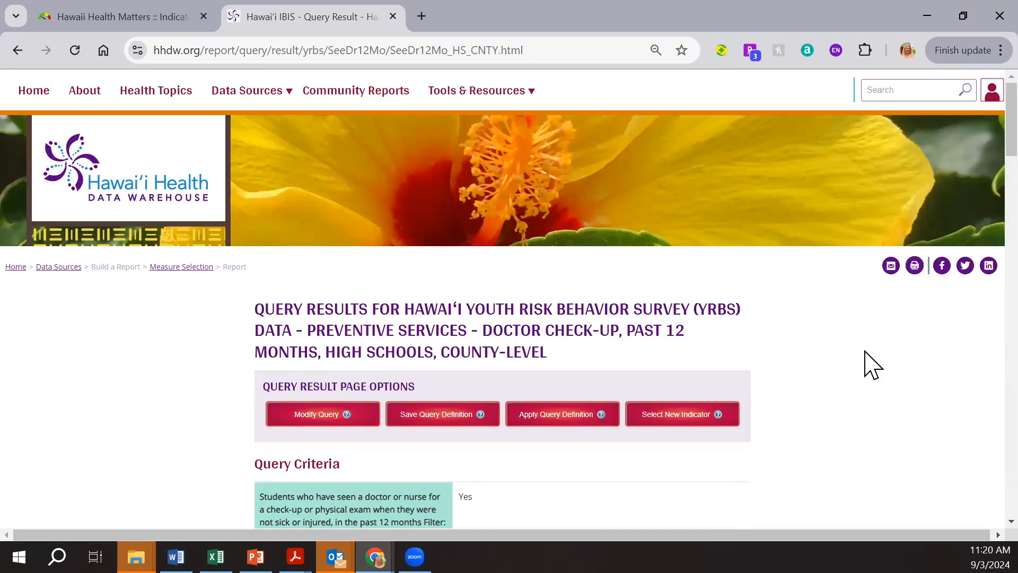
Step: Review the doctor check-up report's query criteria, county bar chart and data table
{"action": "scroll", "coordinate": [870, 365], "scroll_direction": "down", "scroll_amount": 1}
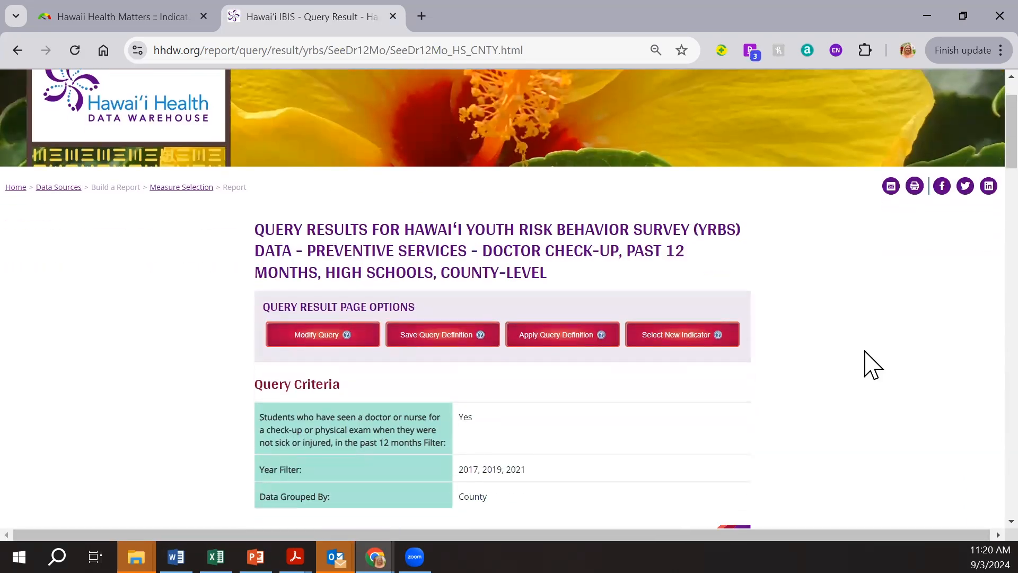
{"action": "scroll", "coordinate": [870, 365], "scroll_direction": "down", "scroll_amount": 2}
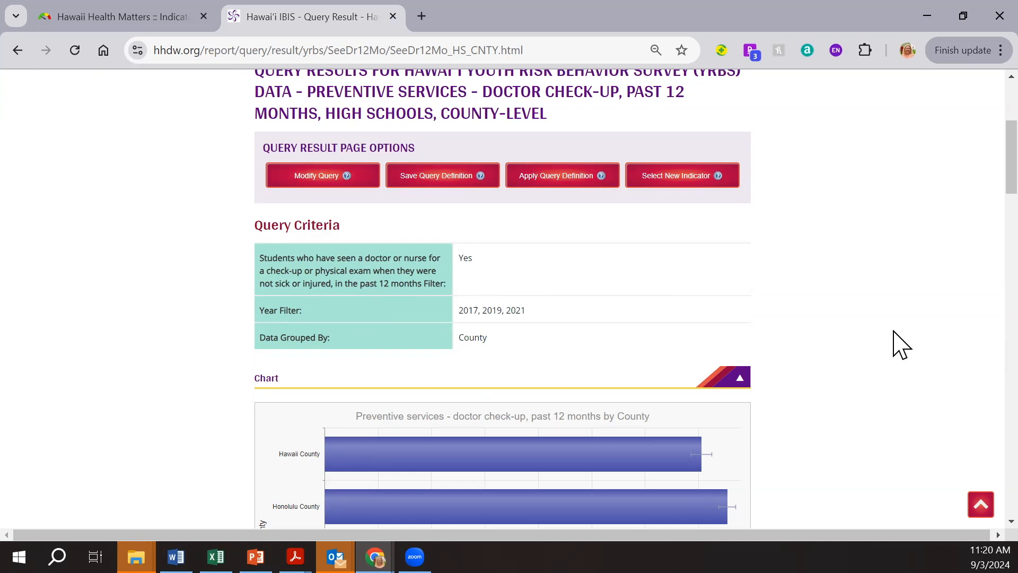
{"action": "scroll", "coordinate": [900, 344], "scroll_direction": "down", "scroll_amount": 5}
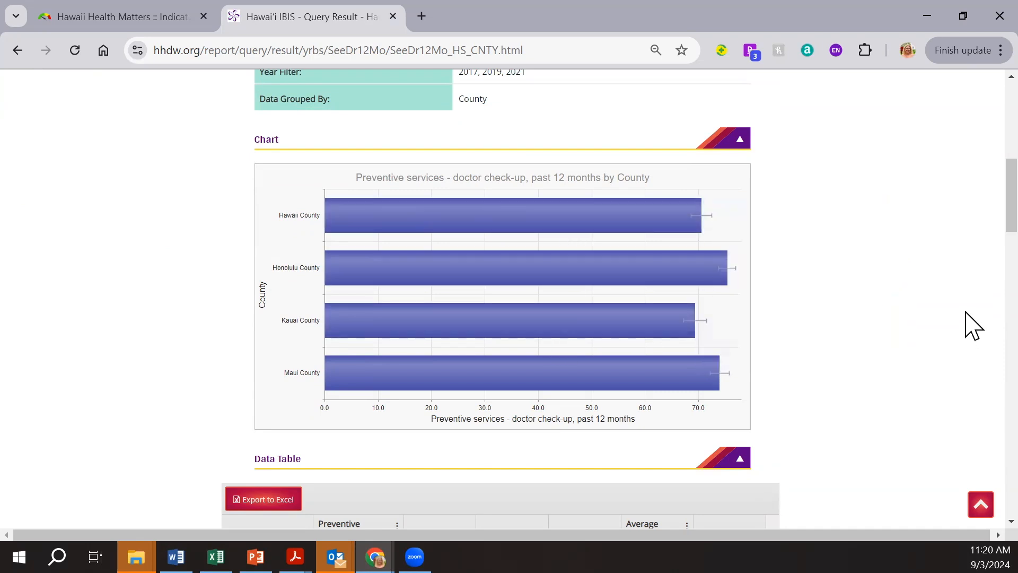
{"action": "scroll", "coordinate": [973, 324], "scroll_direction": "down", "scroll_amount": 3}
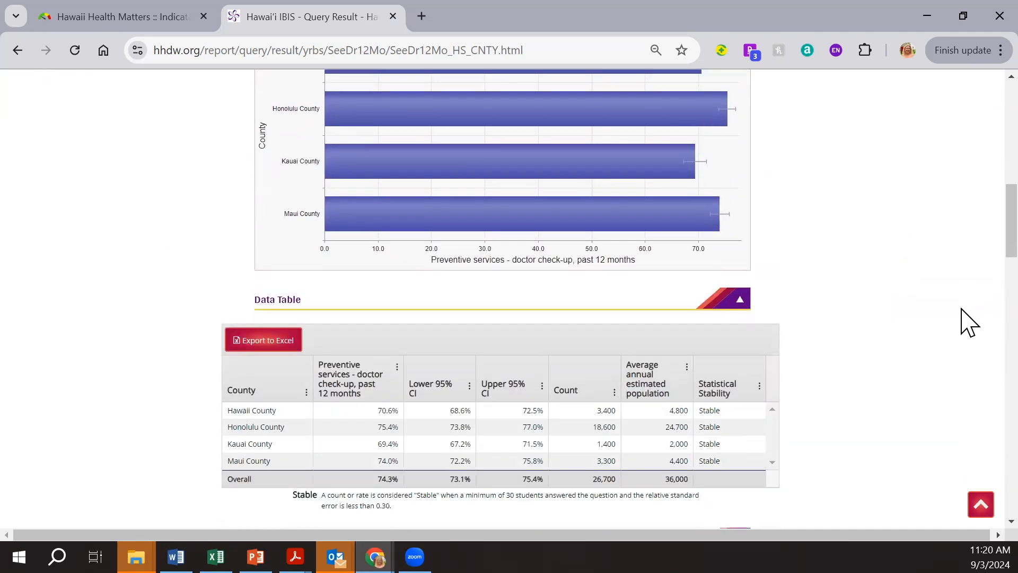
Step: Sort the county data table by doctor check-up percentage in ascending order and check the order of the chart bars
{"action": "left_click", "coordinate": [397, 366]}
{"action": "left_click", "coordinate": [406, 389]}
{"action": "scroll", "coordinate": [849, 360], "scroll_direction": "up", "scroll_amount": 2}
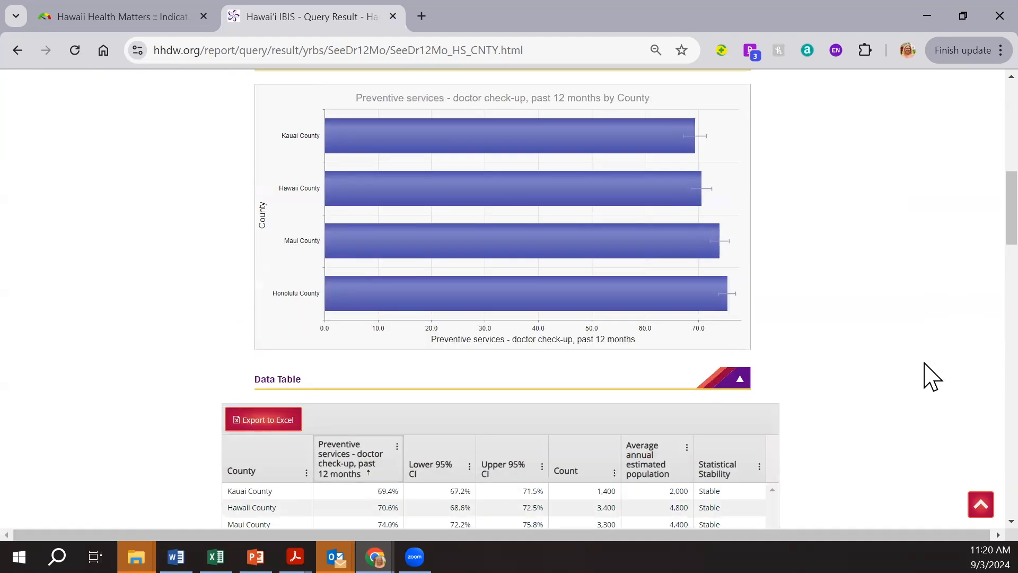
{"action": "scroll", "coordinate": [913, 373], "scroll_direction": "down", "scroll_amount": 3}
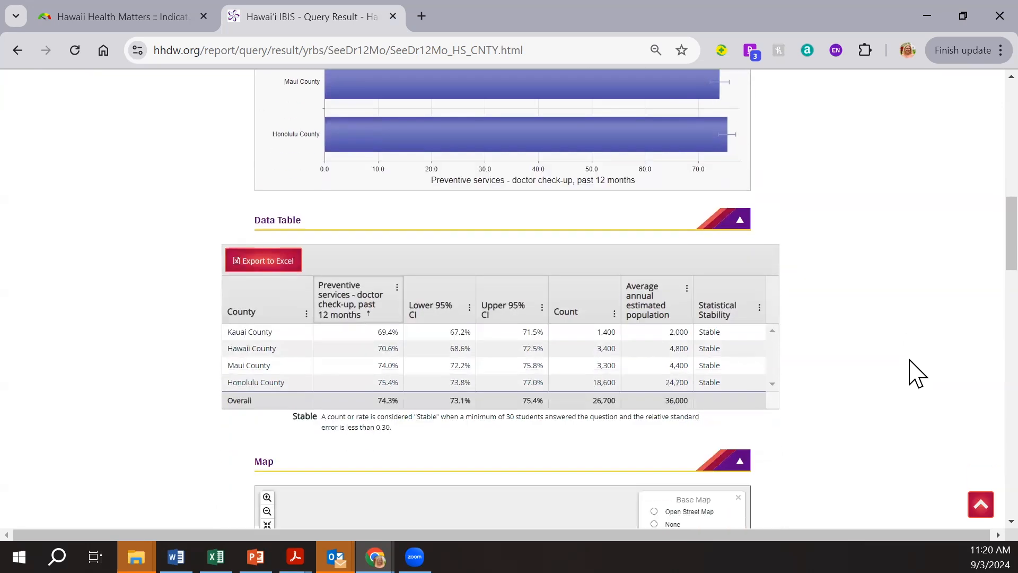
Step: Try the Open Street Map base on the county map, set the base map to None, and turn on the County and Island labels
{"action": "scroll", "coordinate": [913, 373], "scroll_direction": "down", "scroll_amount": 7}
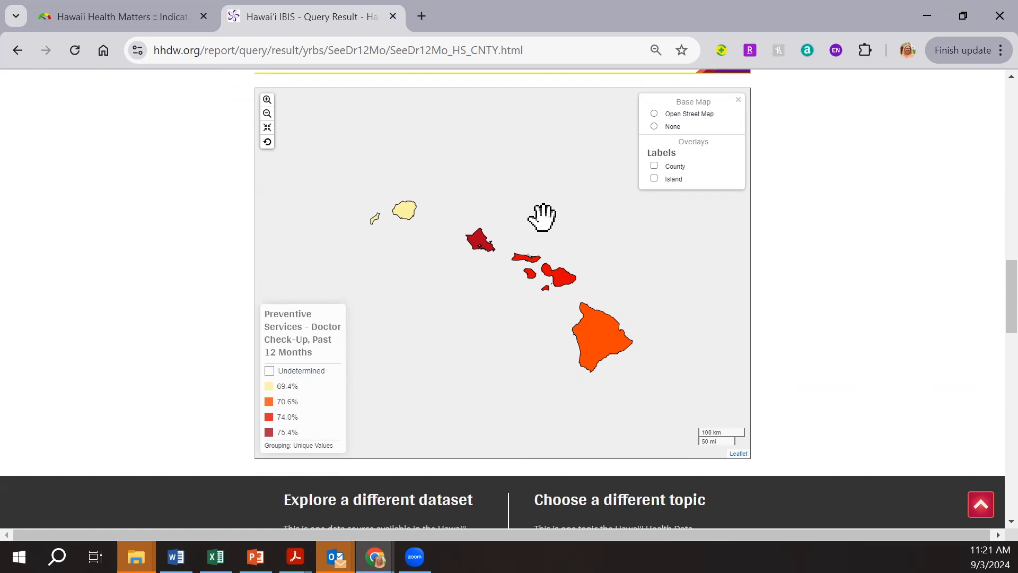
{"action": "mouse_move", "coordinate": [477, 245]}
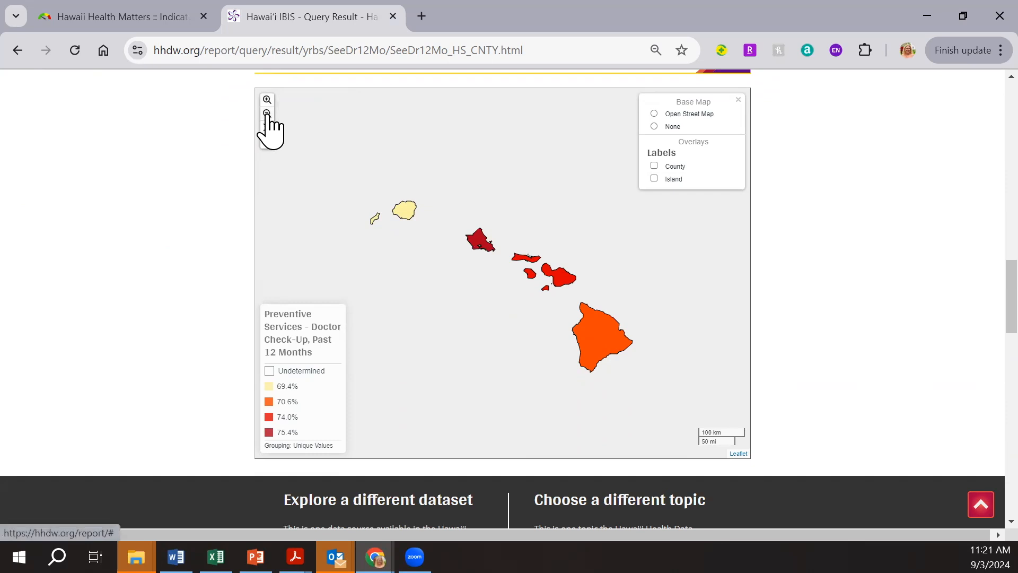
{"action": "left_click", "coordinate": [654, 114]}
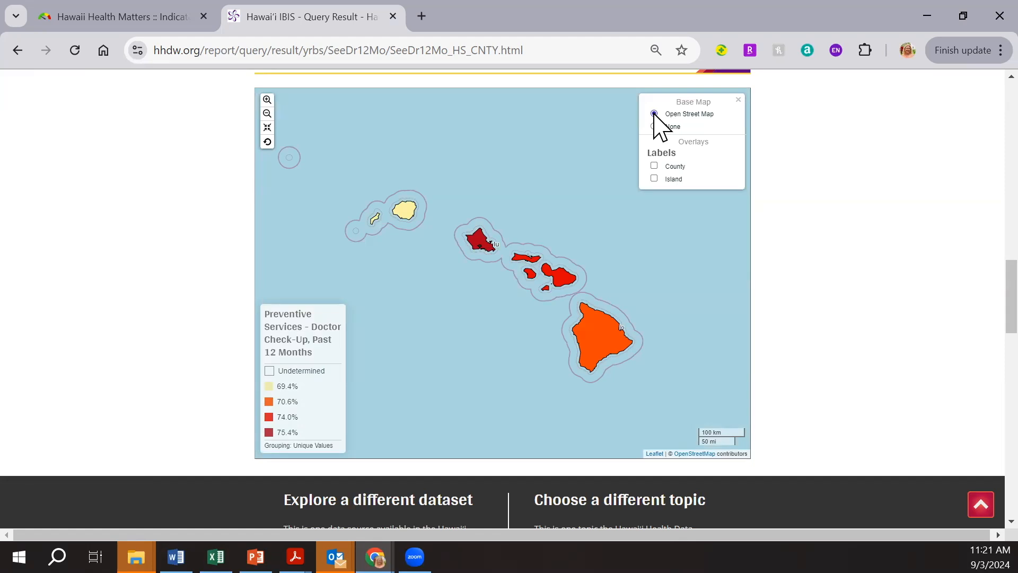
{"action": "left_click", "coordinate": [655, 126]}
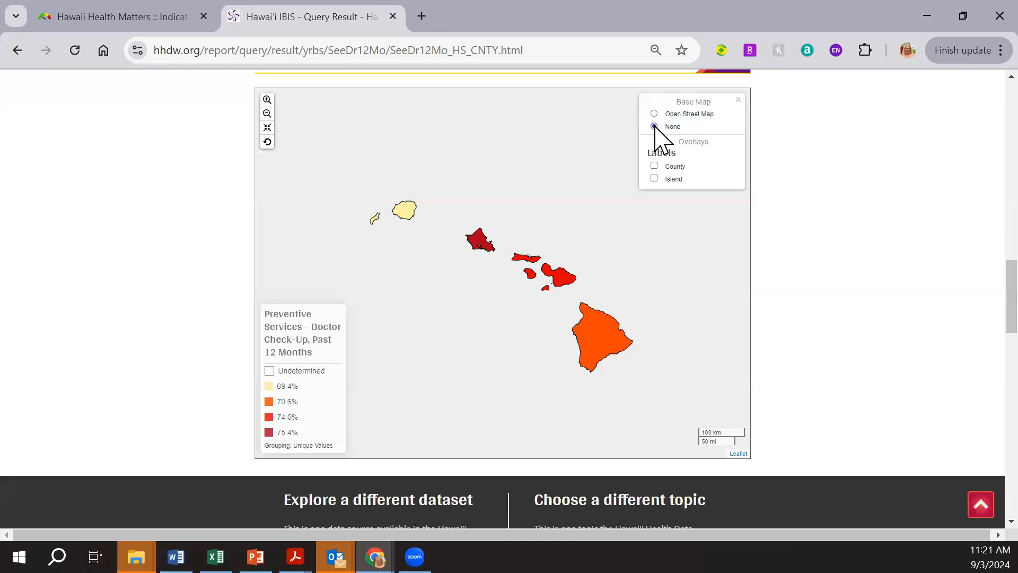
{"action": "left_click", "coordinate": [655, 166]}
{"action": "left_click", "coordinate": [654, 178]}
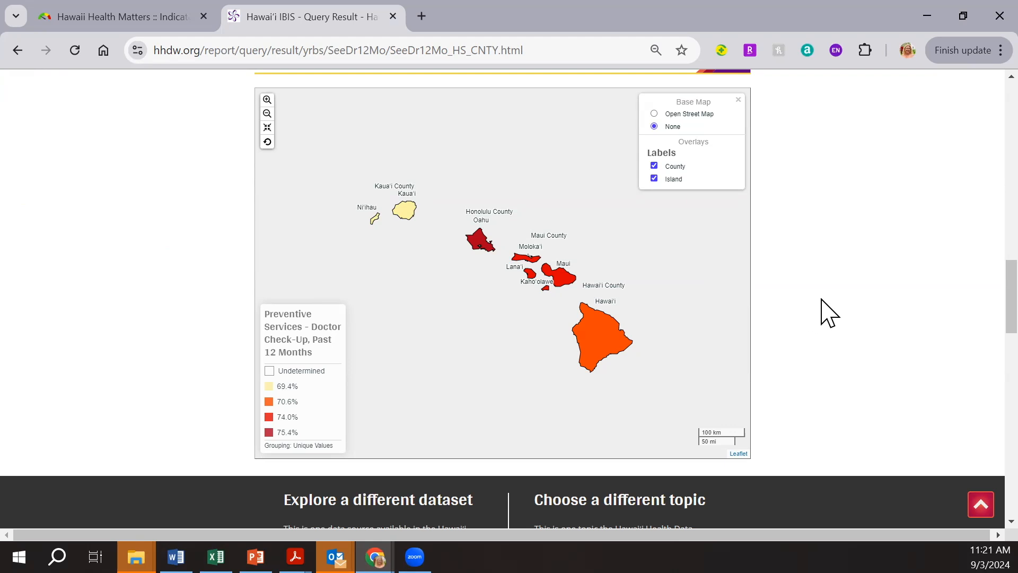
Step: Open the BRFSS data source page and its custom BRFSS report builder
{"action": "scroll", "coordinate": [832, 310], "scroll_direction": "up", "scroll_amount": 3}
{"action": "scroll", "coordinate": [832, 310], "scroll_direction": "up", "scroll_amount": 15}
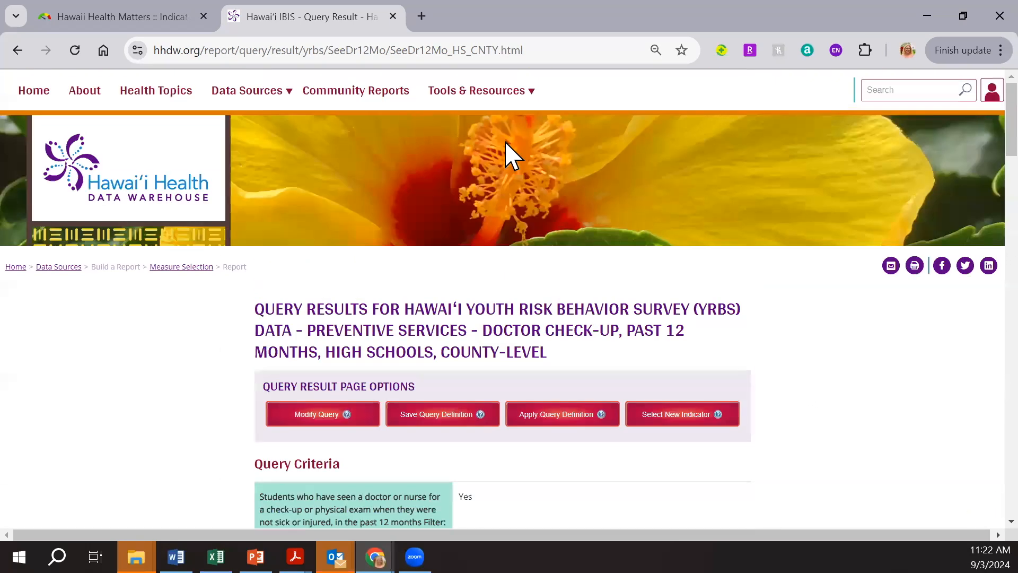
{"action": "mouse_move", "coordinate": [248, 93]}
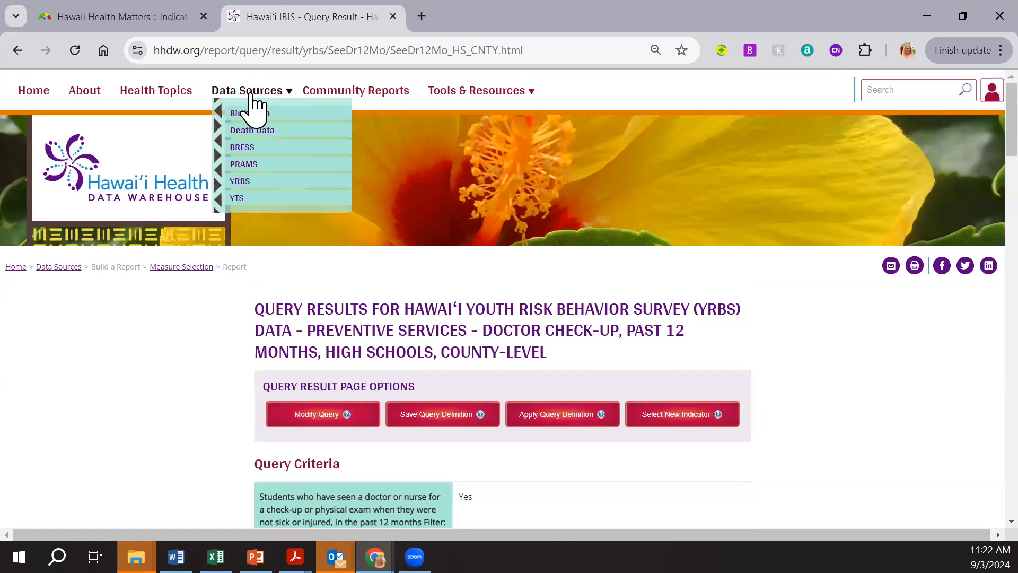
{"action": "left_click", "coordinate": [244, 152]}
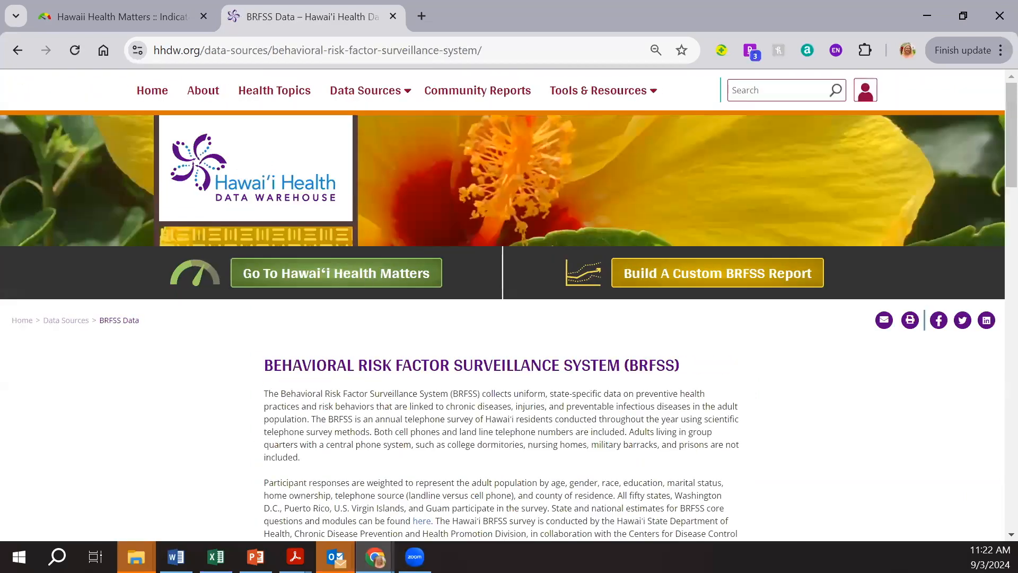
{"action": "left_click", "coordinate": [717, 274]}
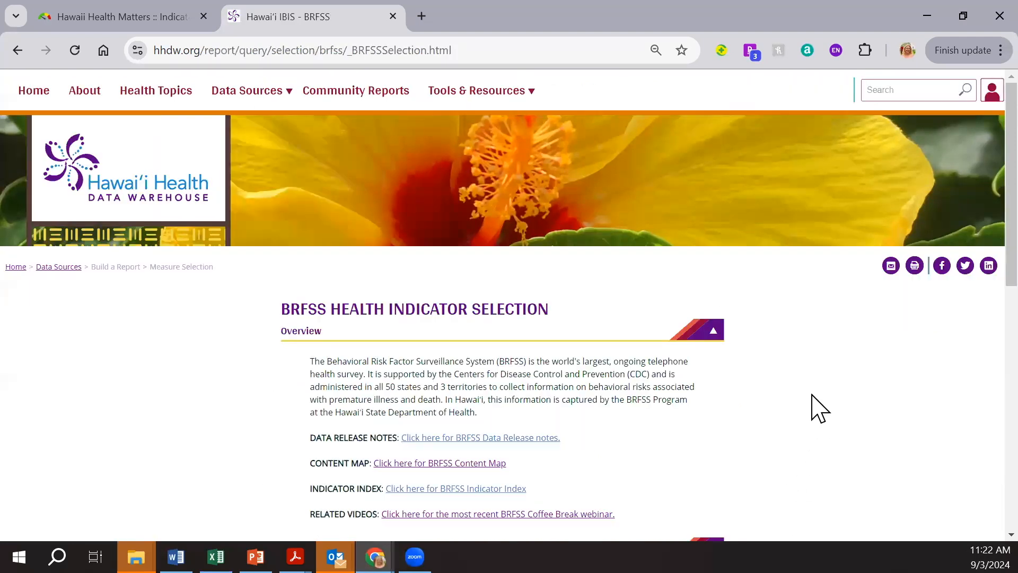
Step: Open the crude-rate report for high blood pressure prevalence (2011 and later) among the chronic disease indicators for High Blood Pressure and Cholesterol
{"action": "scroll", "coordinate": [818, 409], "scroll_direction": "down", "scroll_amount": 3}
{"action": "scroll", "coordinate": [818, 409], "scroll_direction": "down", "scroll_amount": 3}
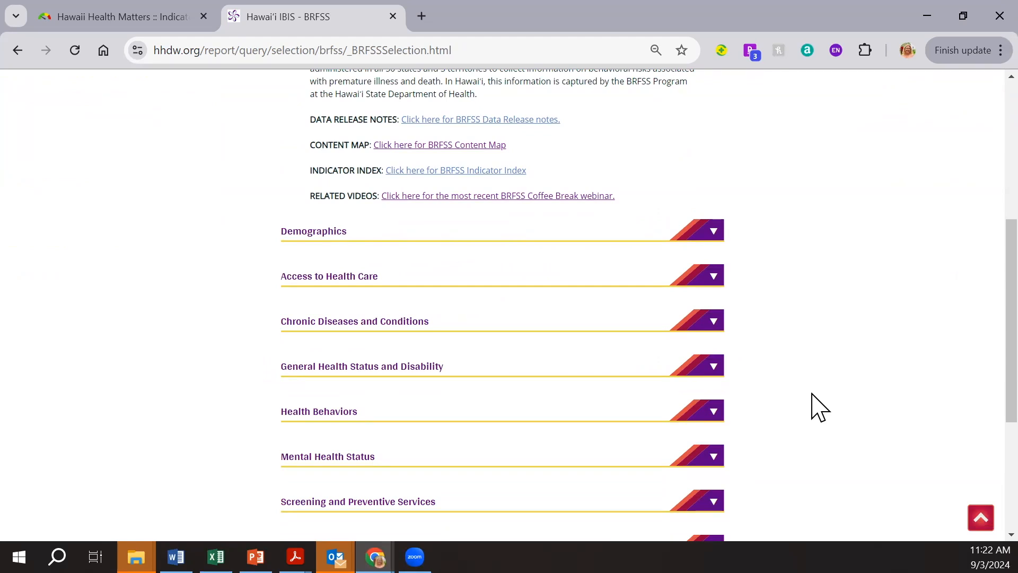
{"action": "left_click", "coordinate": [713, 323]}
{"action": "scroll", "coordinate": [563, 477], "scroll_direction": "down", "scroll_amount": 3}
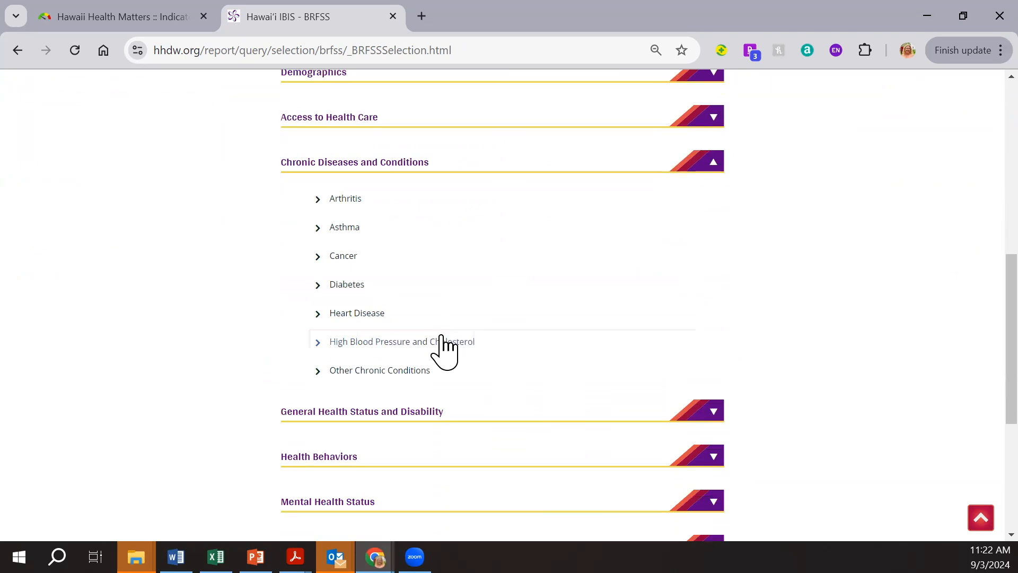
{"action": "left_click", "coordinate": [444, 344]}
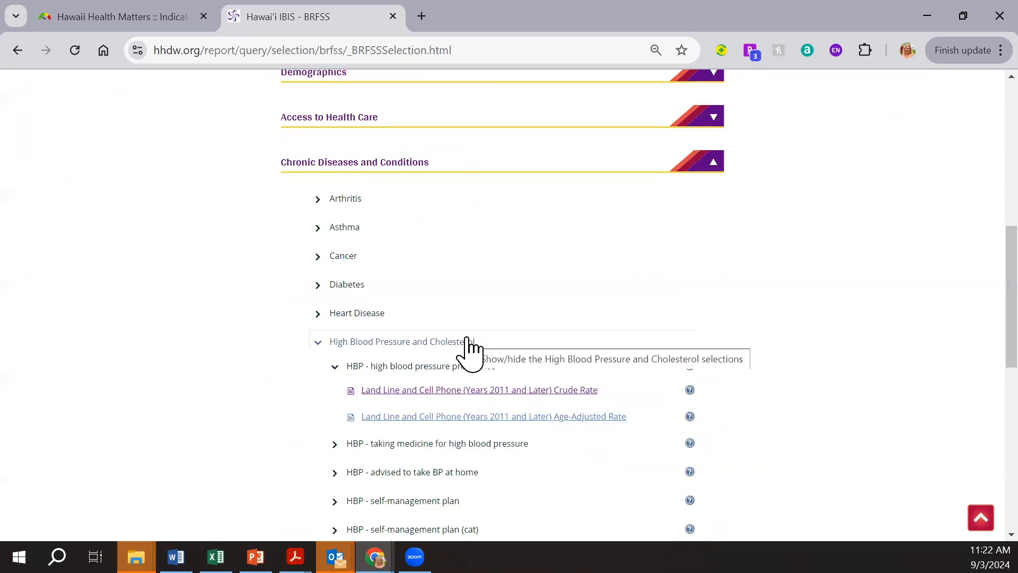
{"action": "mouse_move", "coordinate": [691, 392]}
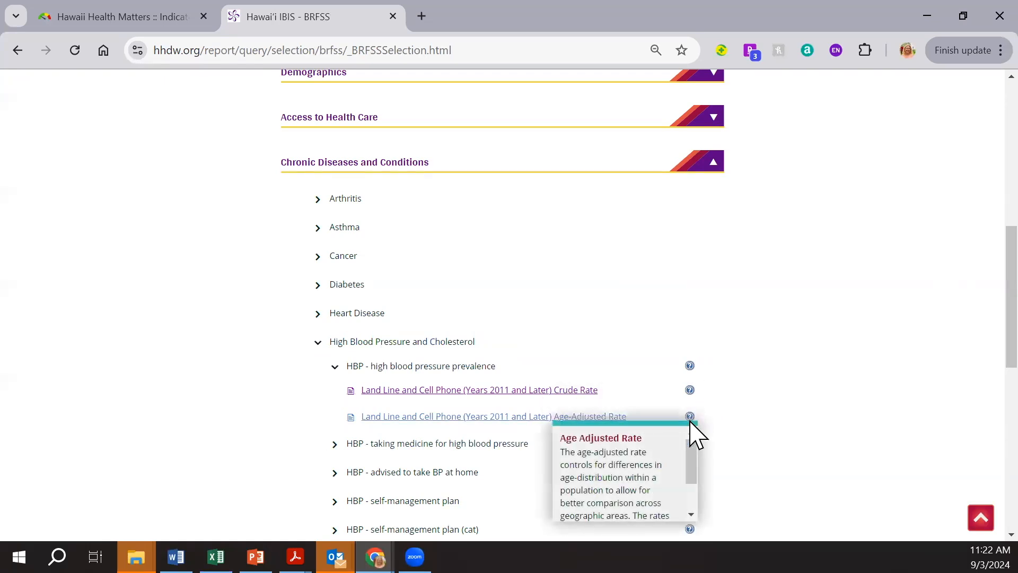
{"action": "left_click", "coordinate": [484, 392]}
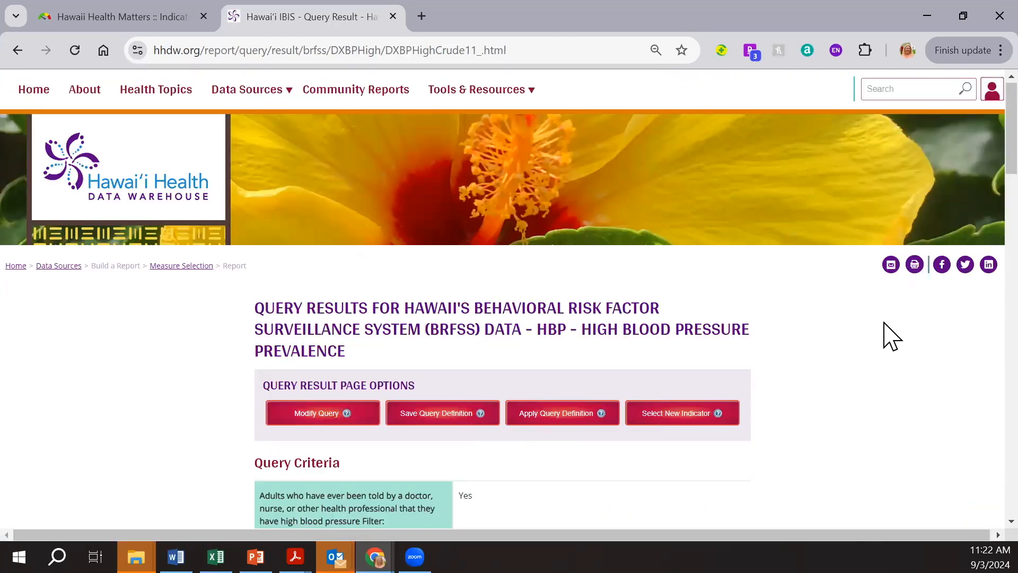
Step: Review the high blood pressure report's query criteria, yearly bar chart and data table
{"action": "scroll", "coordinate": [884, 337], "scroll_direction": "down", "scroll_amount": 4}
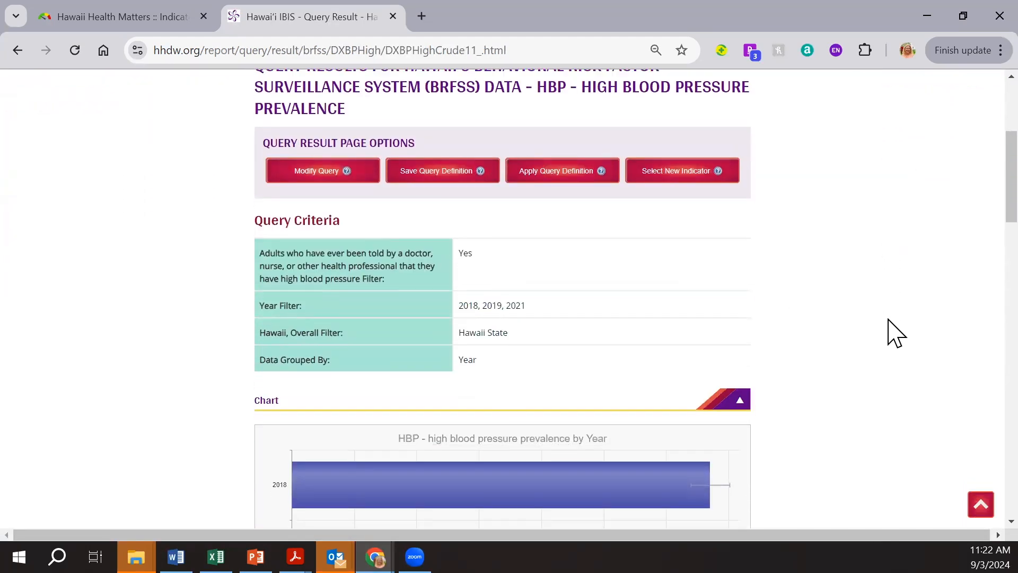
{"action": "scroll", "coordinate": [889, 321], "scroll_direction": "down", "scroll_amount": 4}
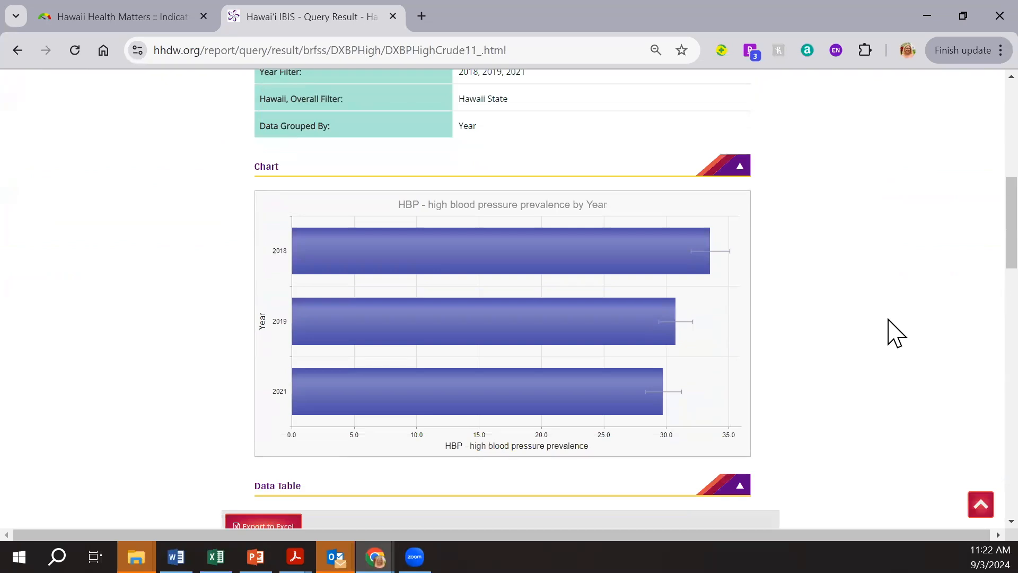
{"action": "scroll", "coordinate": [896, 333], "scroll_direction": "down", "scroll_amount": 4}
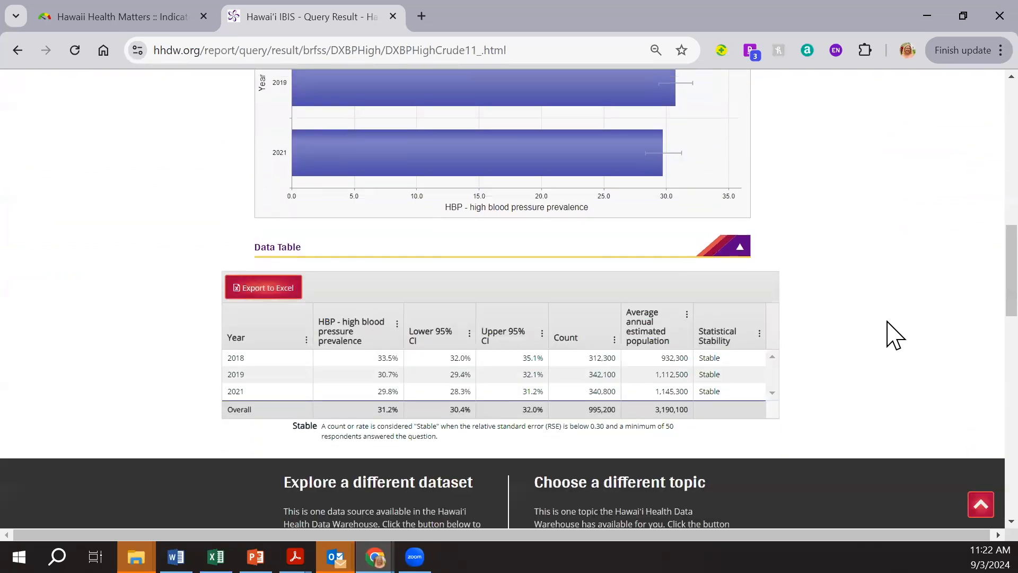
{"action": "scroll", "coordinate": [887, 322], "scroll_direction": "down", "scroll_amount": 3}
{"action": "scroll", "coordinate": [887, 334], "scroll_direction": "up", "scroll_amount": 9}
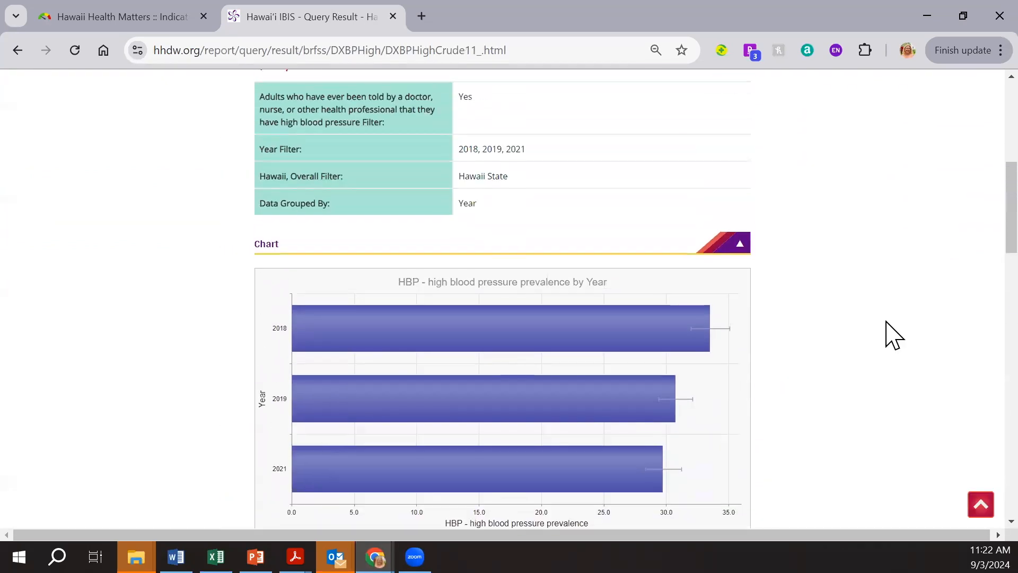
{"action": "scroll", "coordinate": [885, 335], "scroll_direction": "up", "scroll_amount": 3}
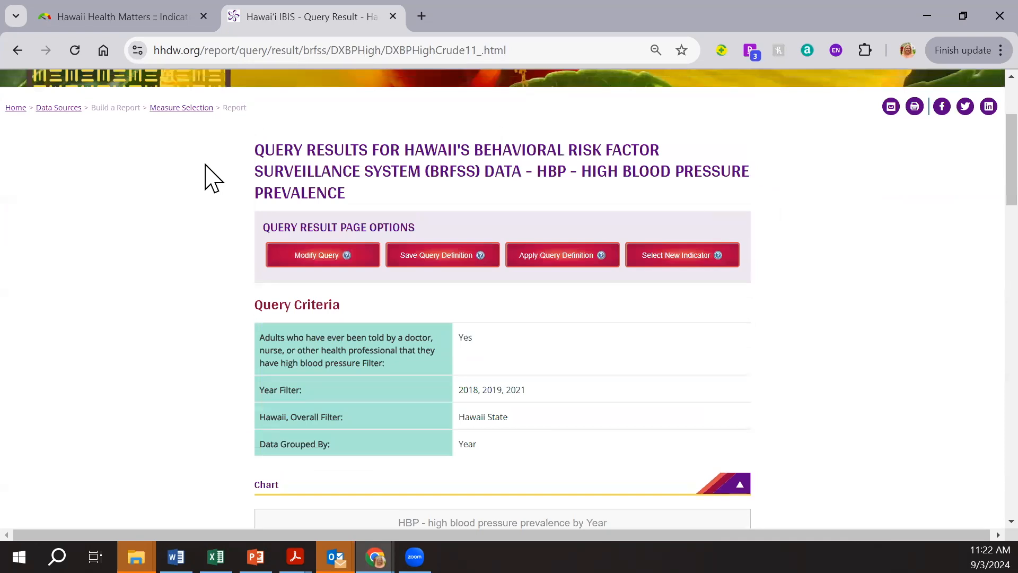
Step: Modify the high blood pressure query to display the data by School Complex and submit it
{"action": "left_click", "coordinate": [317, 254]}
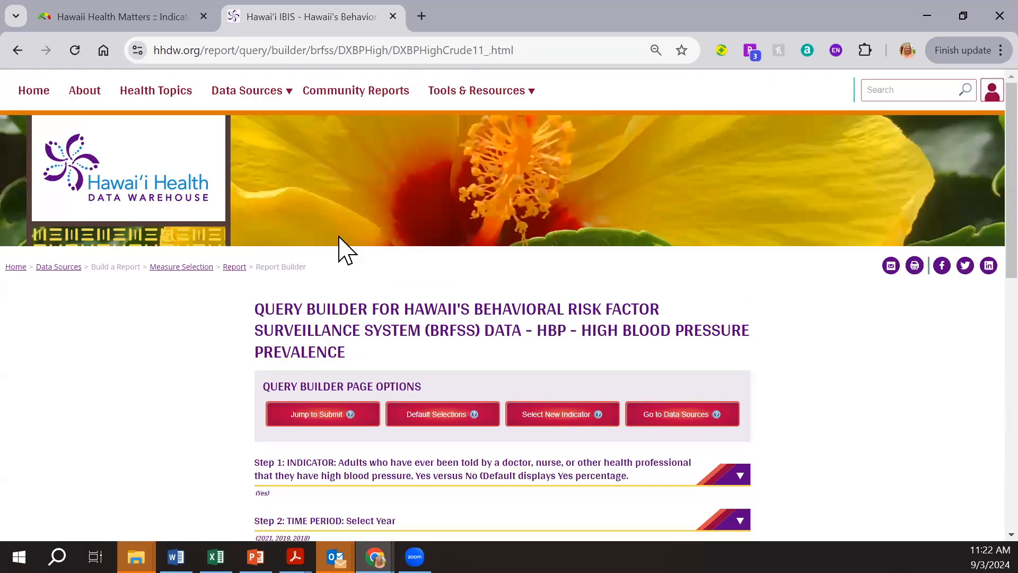
{"action": "scroll", "coordinate": [817, 344], "scroll_direction": "down", "scroll_amount": 4}
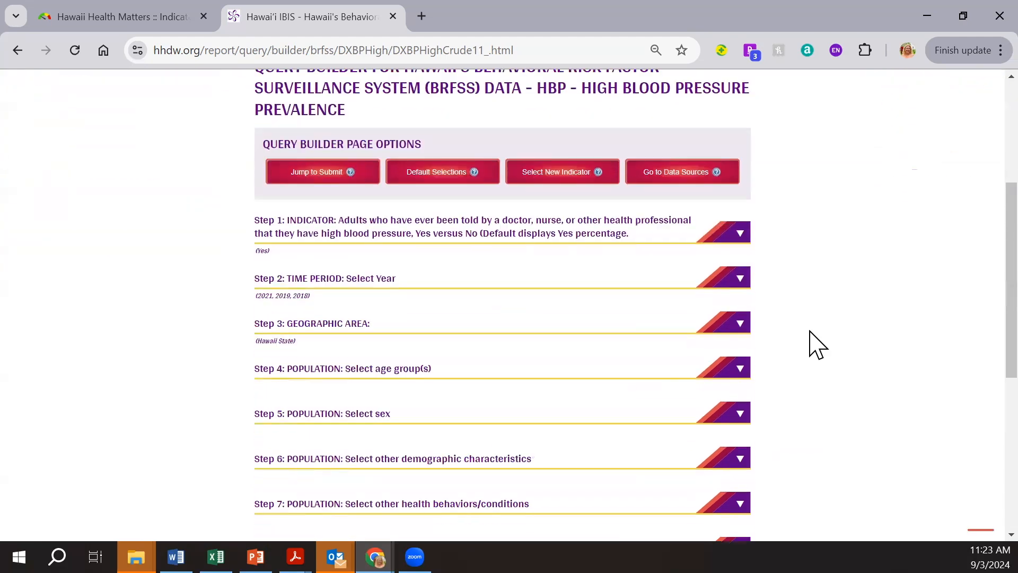
{"action": "scroll", "coordinate": [817, 345], "scroll_direction": "down", "scroll_amount": 4}
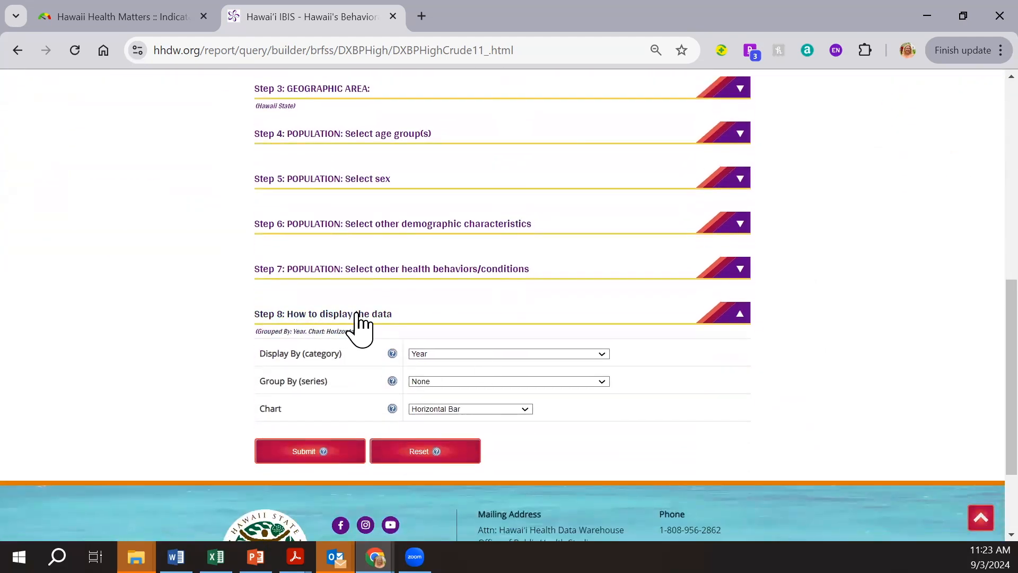
{"action": "left_click", "coordinate": [437, 356]}
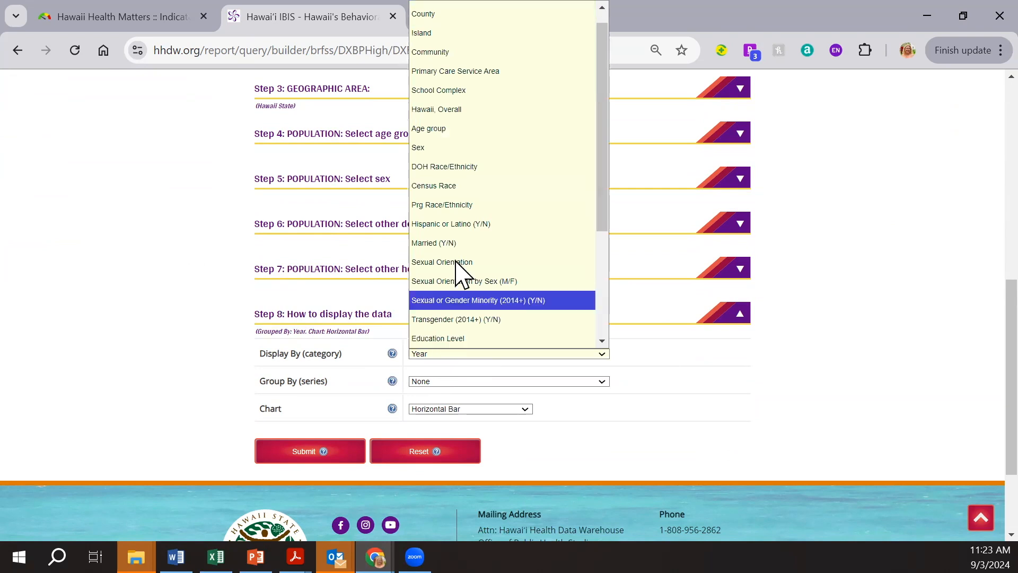
{"action": "scroll", "coordinate": [444, 21], "scroll_direction": "up", "scroll_amount": 1}
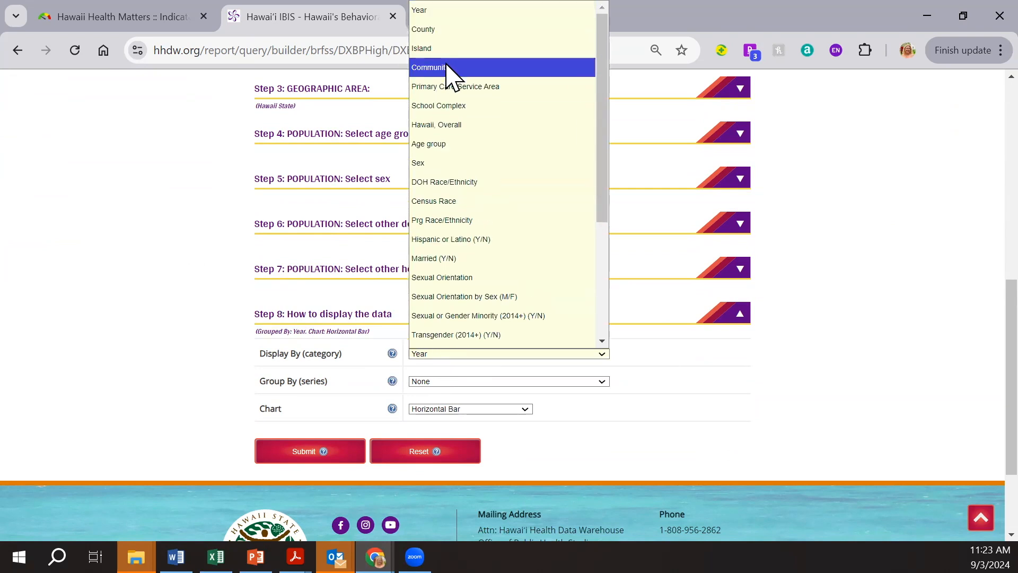
{"action": "left_click", "coordinate": [461, 106]}
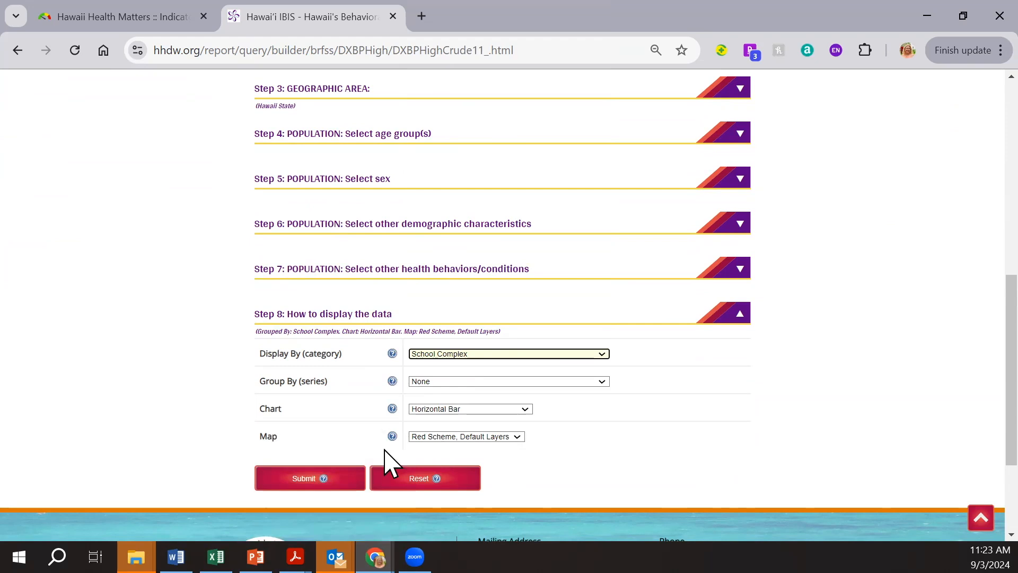
{"action": "left_click", "coordinate": [292, 480]}
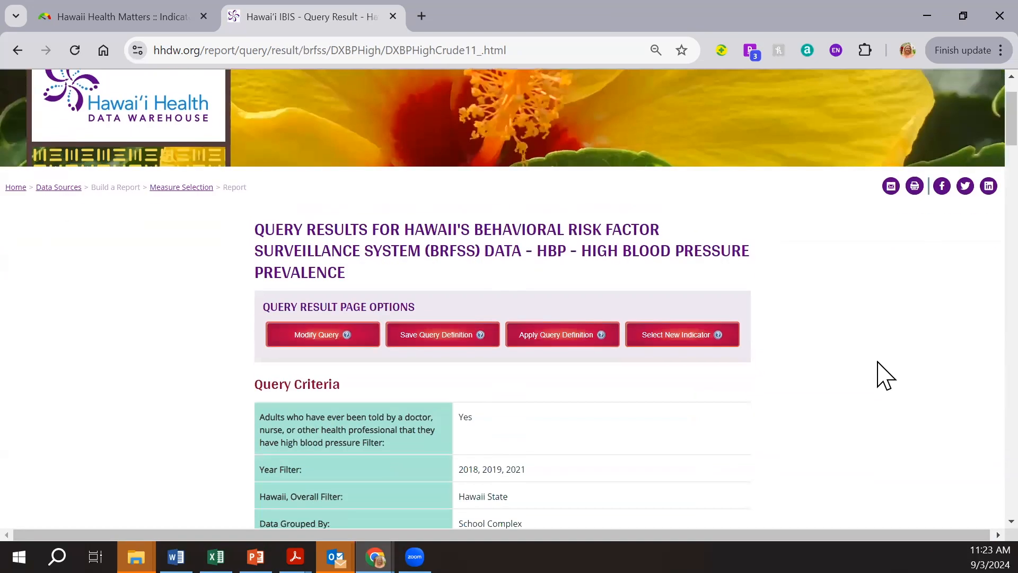
Step: Sort the school complex data table by high blood pressure prevalence in ascending order
{"action": "scroll", "coordinate": [880, 371], "scroll_direction": "down", "scroll_amount": 3}
{"action": "scroll", "coordinate": [881, 374], "scroll_direction": "down", "scroll_amount": 5}
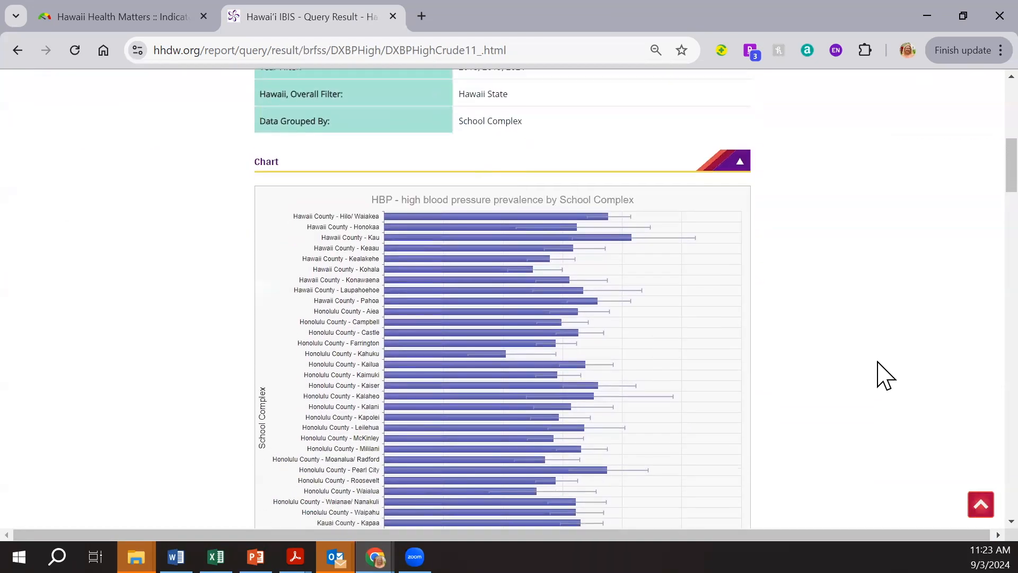
{"action": "scroll", "coordinate": [880, 375], "scroll_direction": "down", "scroll_amount": 2}
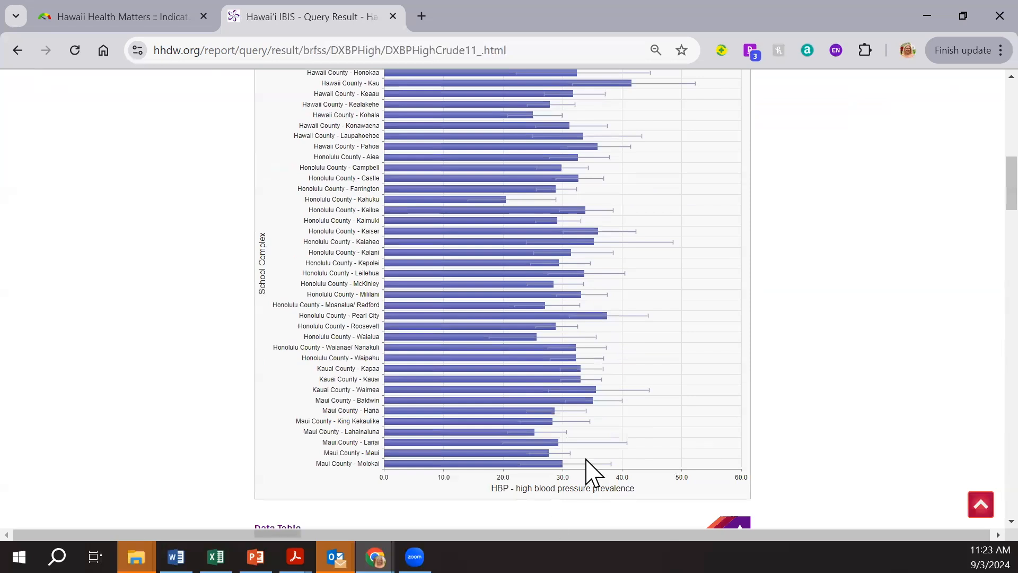
{"action": "scroll", "coordinate": [531, 451], "scroll_direction": "down", "scroll_amount": 2}
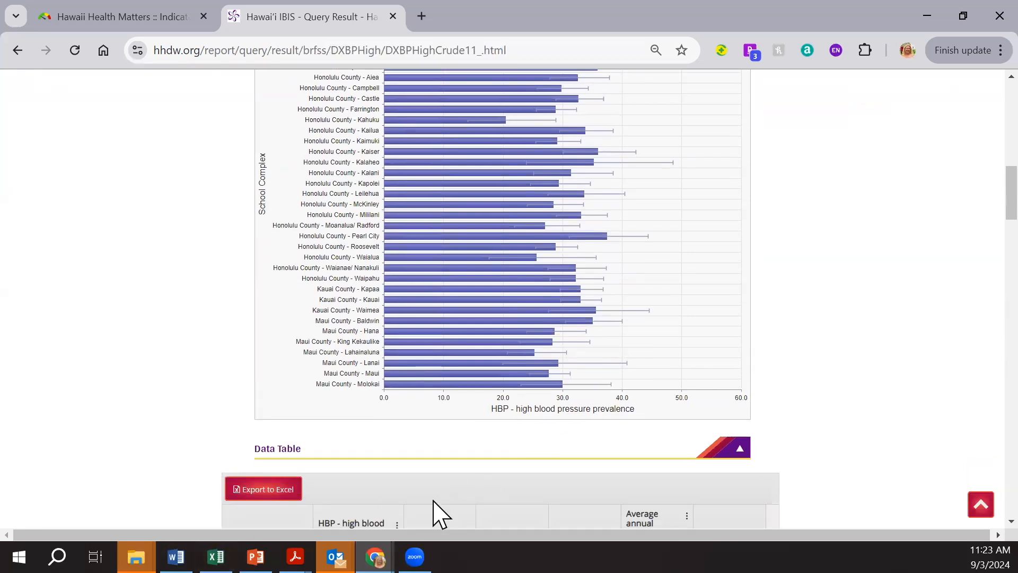
{"action": "left_click", "coordinate": [395, 525]}
{"action": "left_click", "coordinate": [432, 418]}
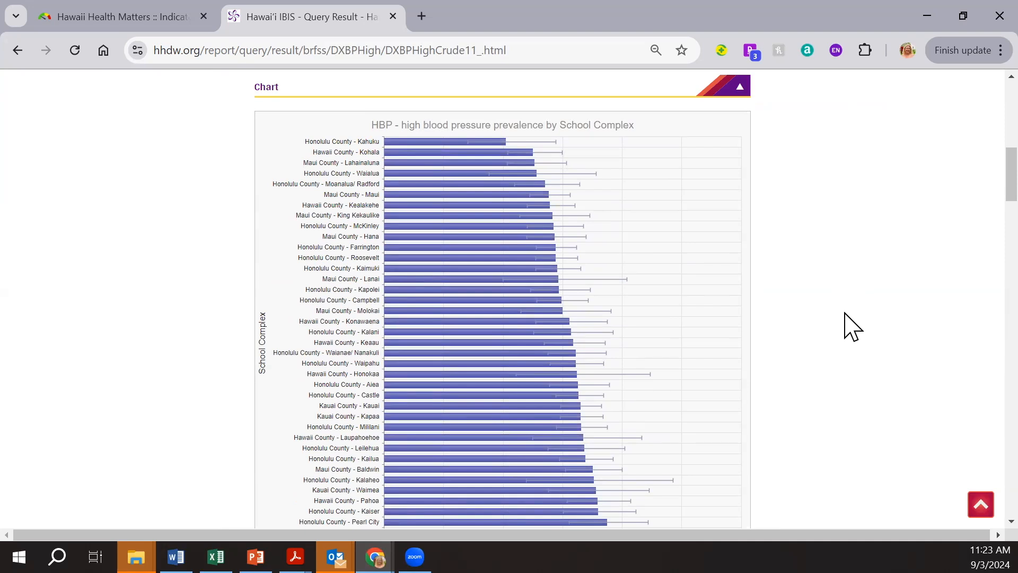
Step: Examine the sorted school complex data table and the prevalence map with its legend
{"action": "scroll", "coordinate": [854, 343], "scroll_direction": "down", "scroll_amount": 15}
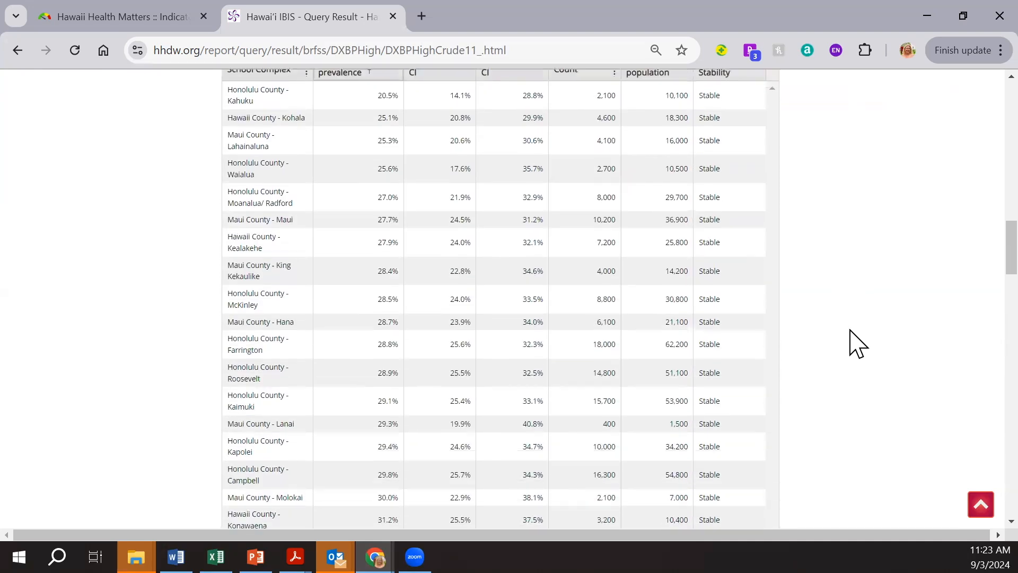
{"action": "scroll", "coordinate": [858, 343], "scroll_direction": "down", "scroll_amount": 10}
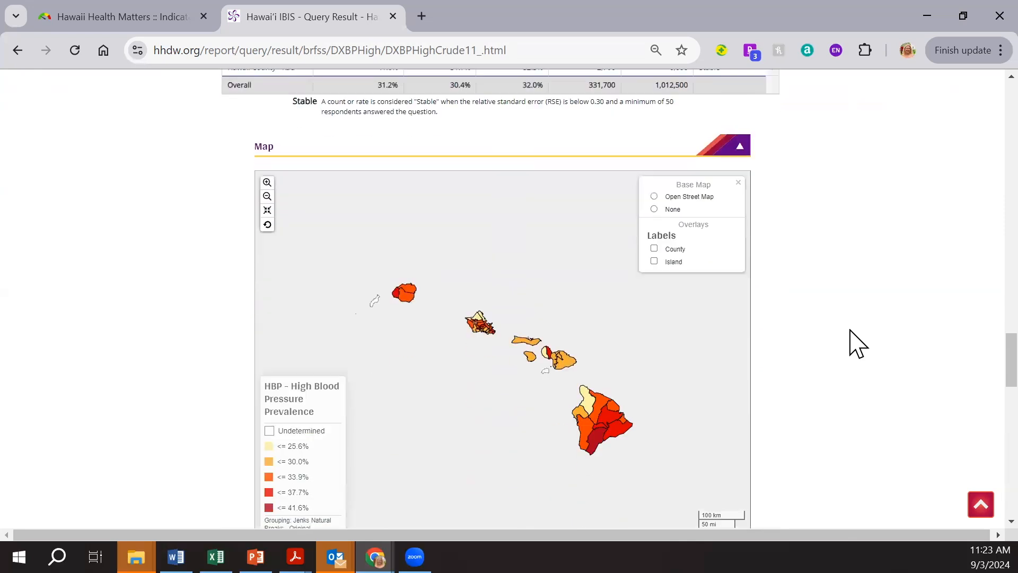
{"action": "scroll", "coordinate": [858, 343], "scroll_direction": "down", "scroll_amount": 3}
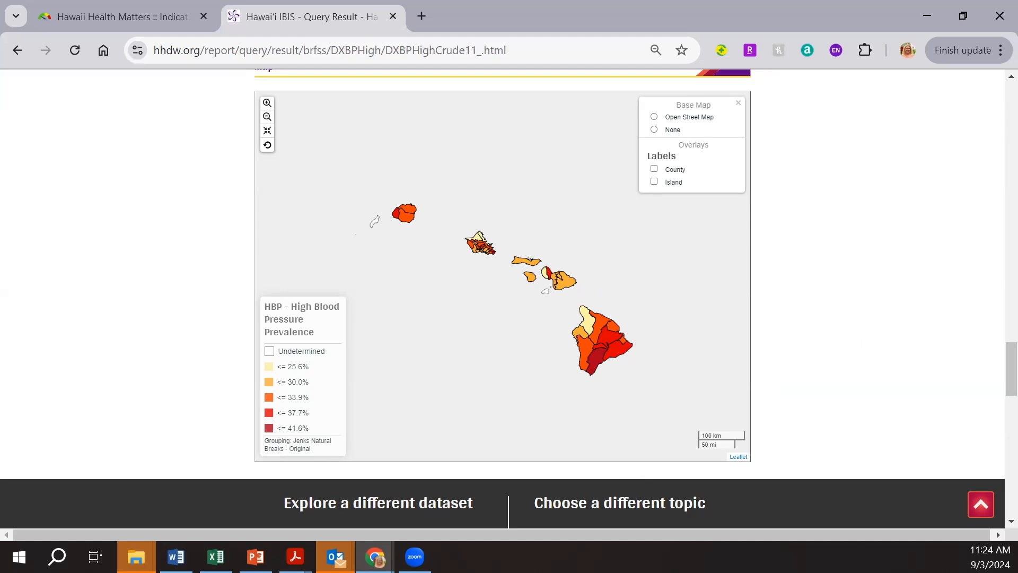
{"action": "mouse_move", "coordinate": [602, 364]}
{"action": "mouse_move", "coordinate": [548, 271]}
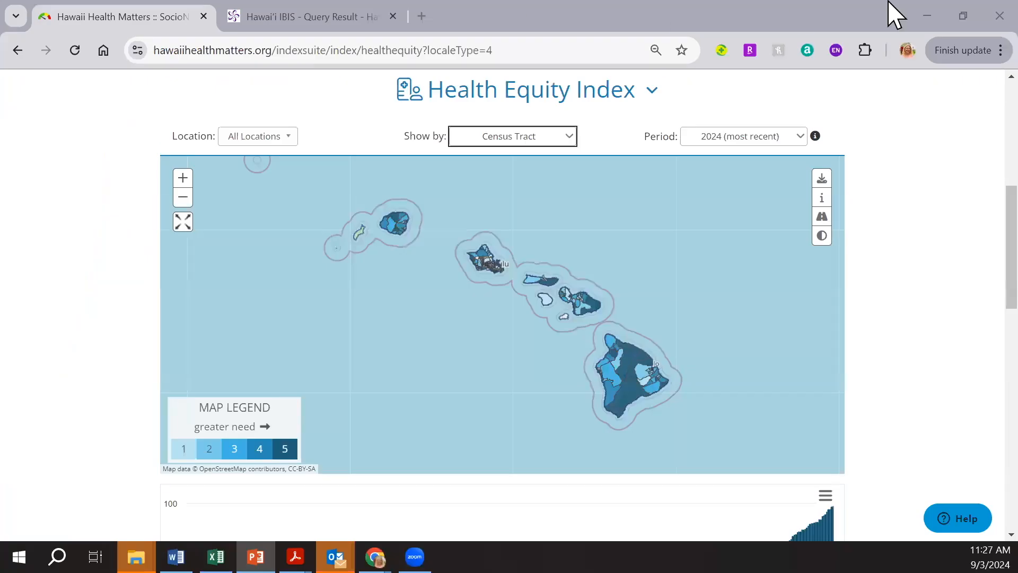
Step: Search Hawaii Health Matters for "obese", open the Adults Who Are Obese indicator and check its available geographic overviews
{"action": "key", "text": "alt+Tab"}
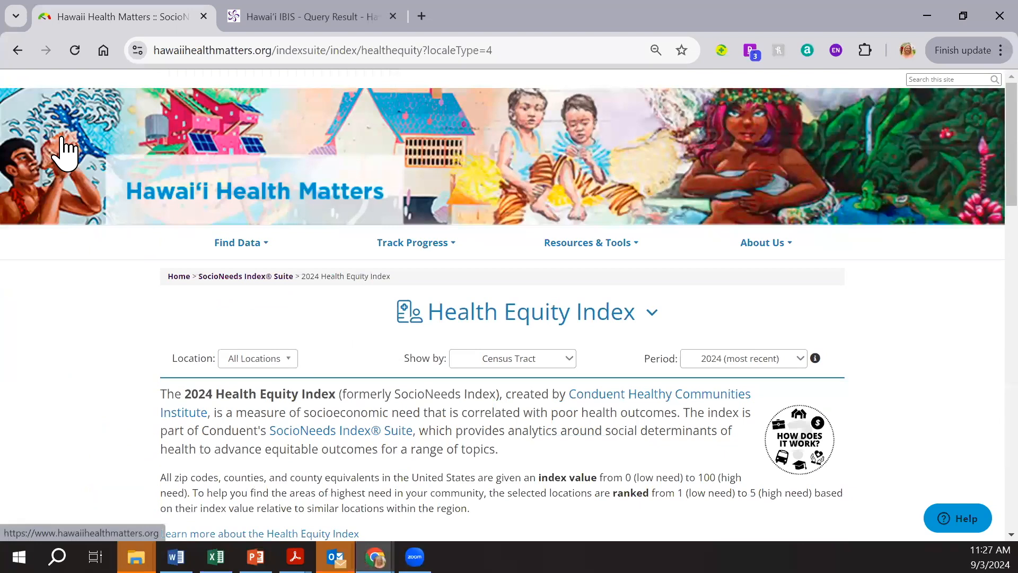
{"action": "left_click", "coordinate": [937, 78]}
{"action": "type", "text": "obese"}
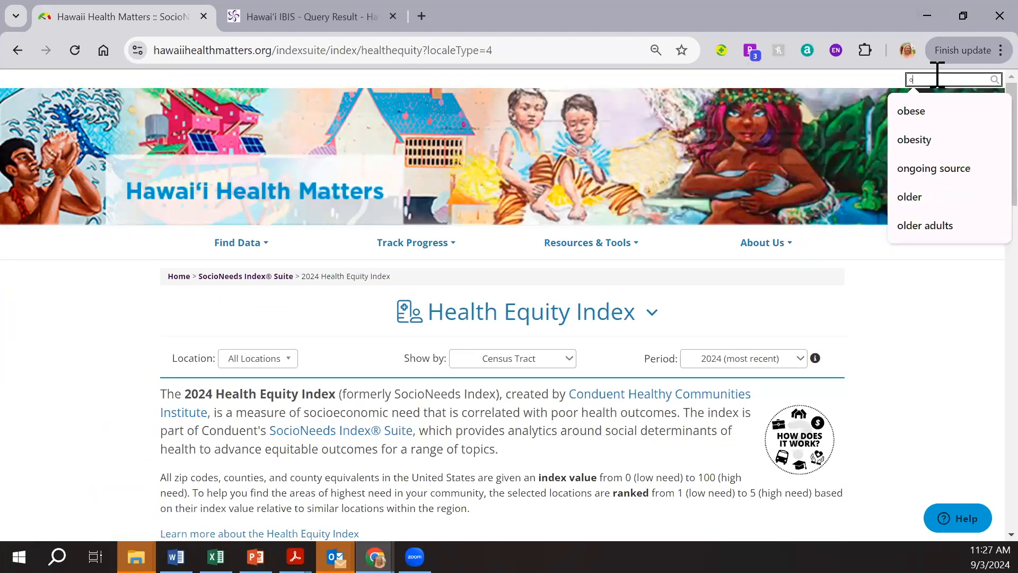
{"action": "key", "text": "Return"}
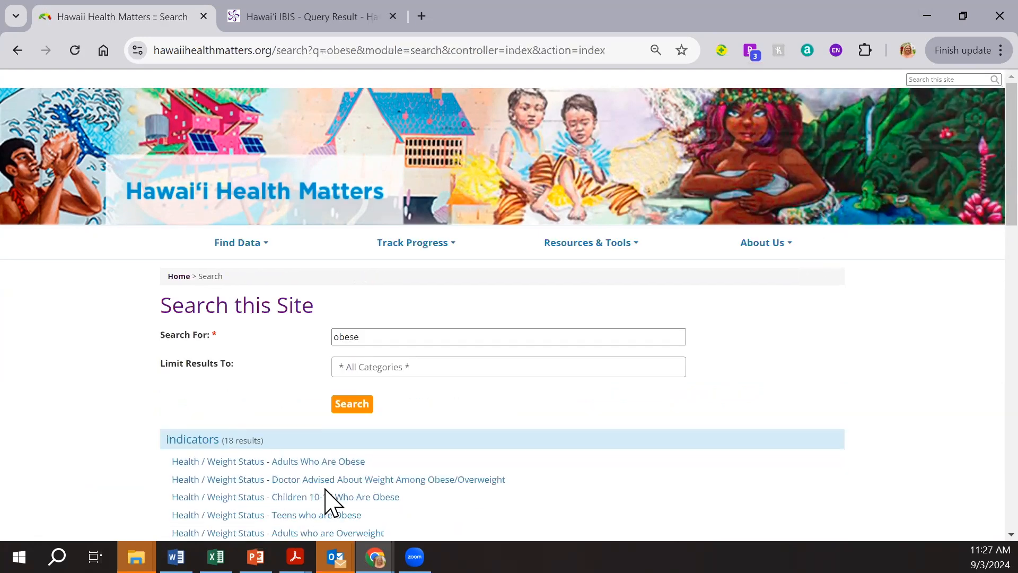
{"action": "left_click", "coordinate": [292, 462]}
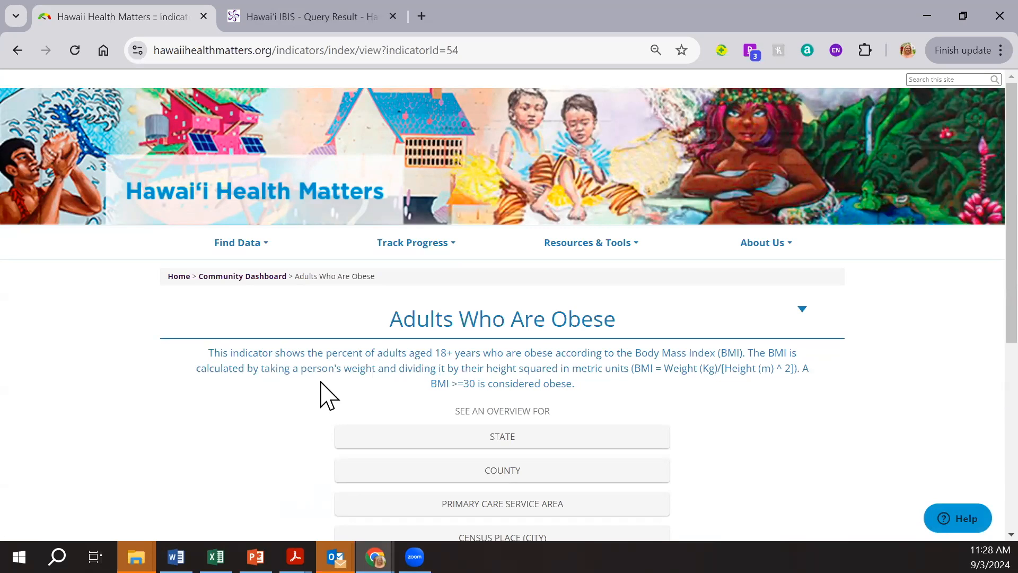
{"action": "scroll", "coordinate": [269, 446], "scroll_direction": "down", "scroll_amount": 3}
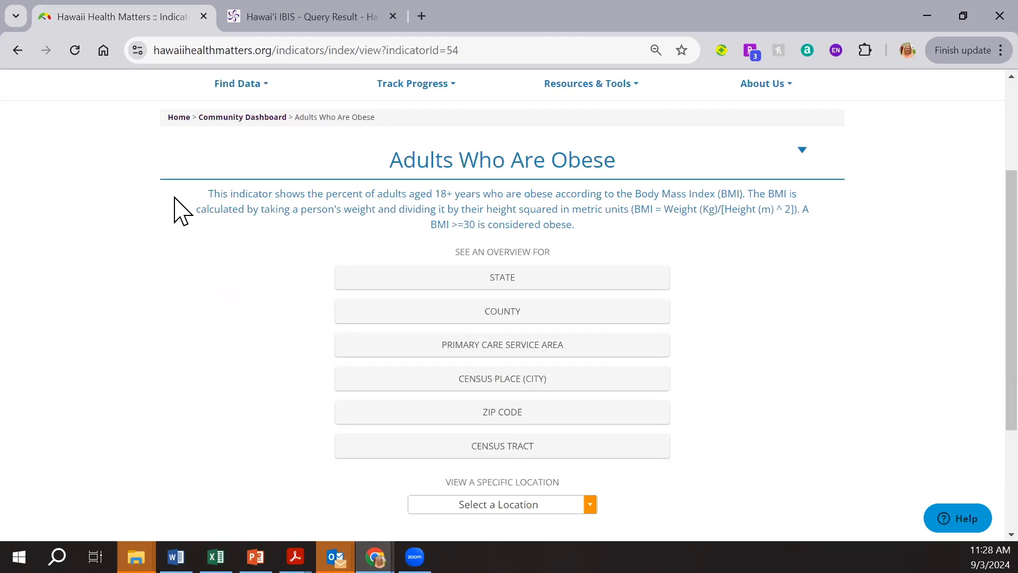
Step: Switch to the Hawaiʻi Health Data Warehouse and start building a custom YRBS report from its YRBS data page
{"action": "left_click", "coordinate": [329, 19]}
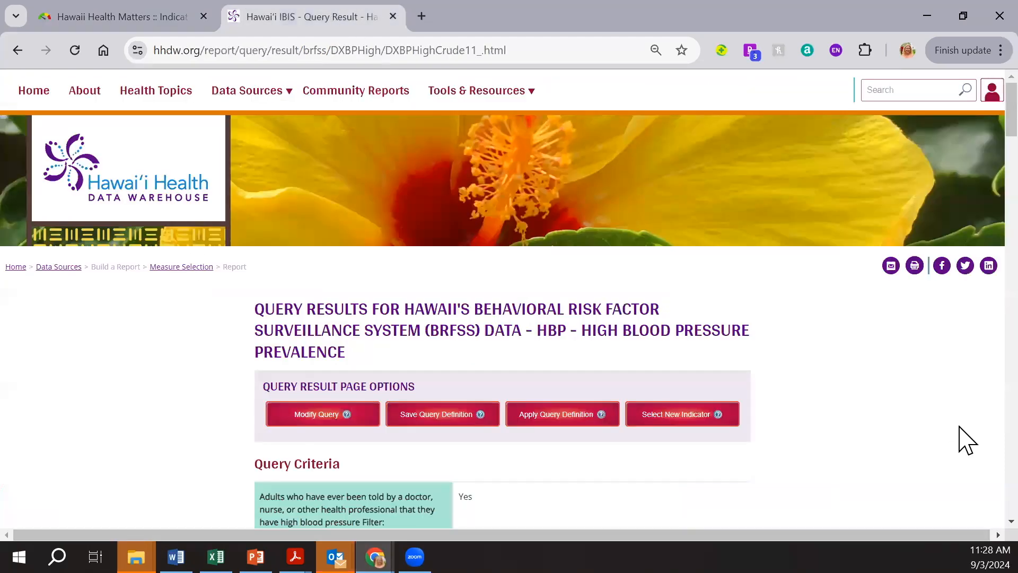
{"action": "mouse_move", "coordinate": [259, 84]}
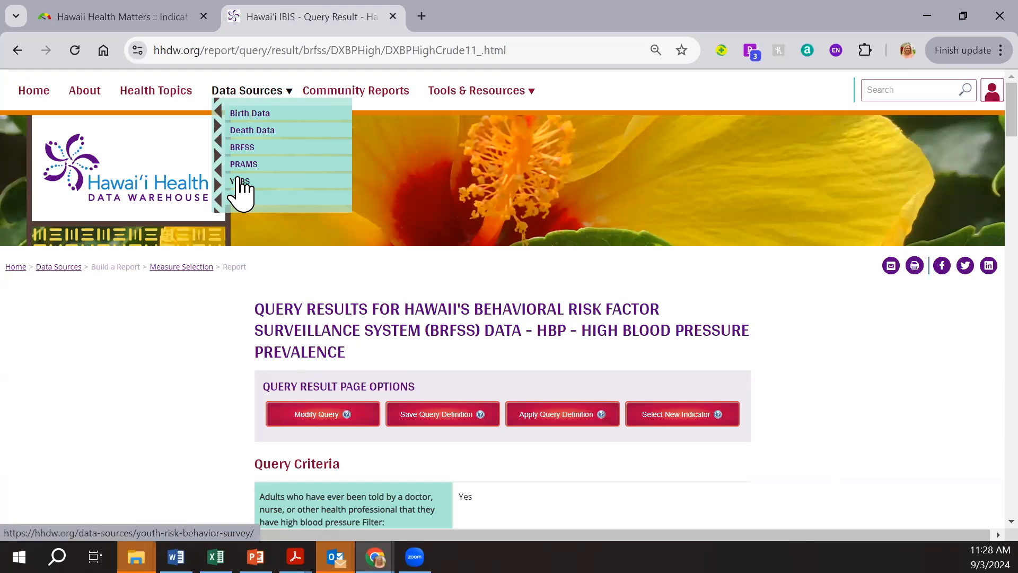
{"action": "left_click", "coordinate": [240, 183]}
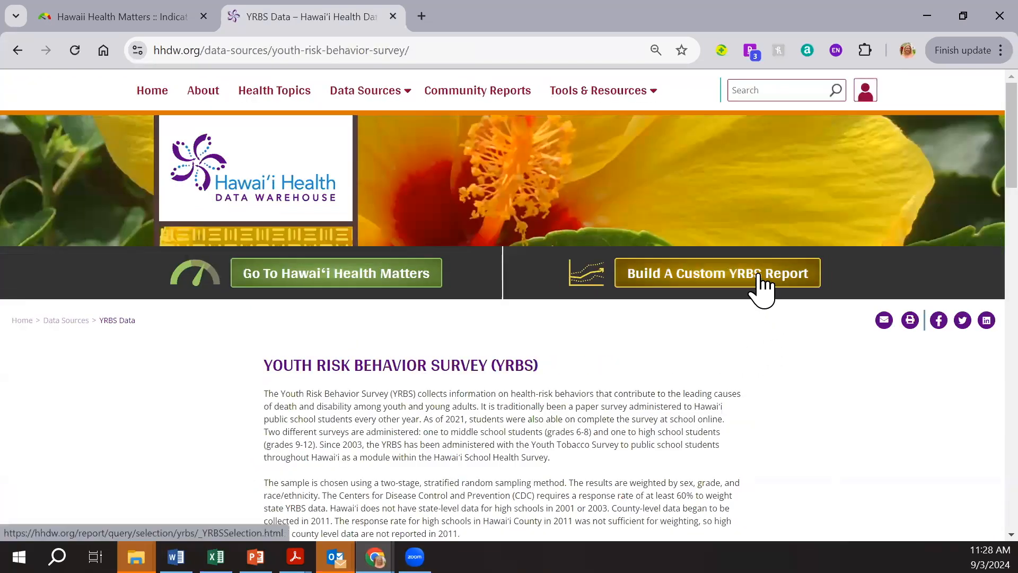
{"action": "left_click", "coordinate": [759, 278]}
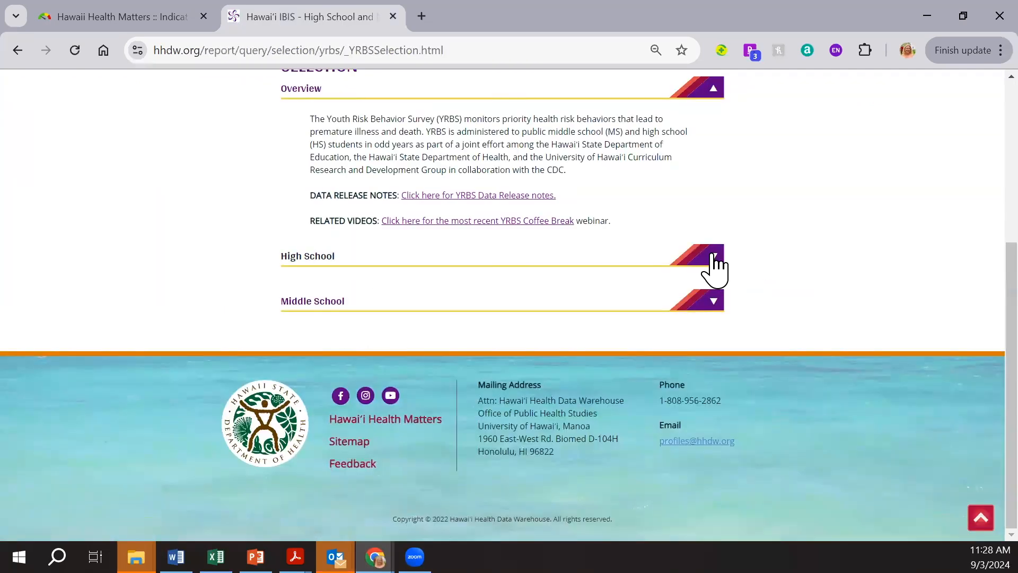
Step: Open the county-level high school report for "Bullied - electronically, past 12 months" under Injury and Violence, Bullying
{"action": "left_click", "coordinate": [713, 256]}
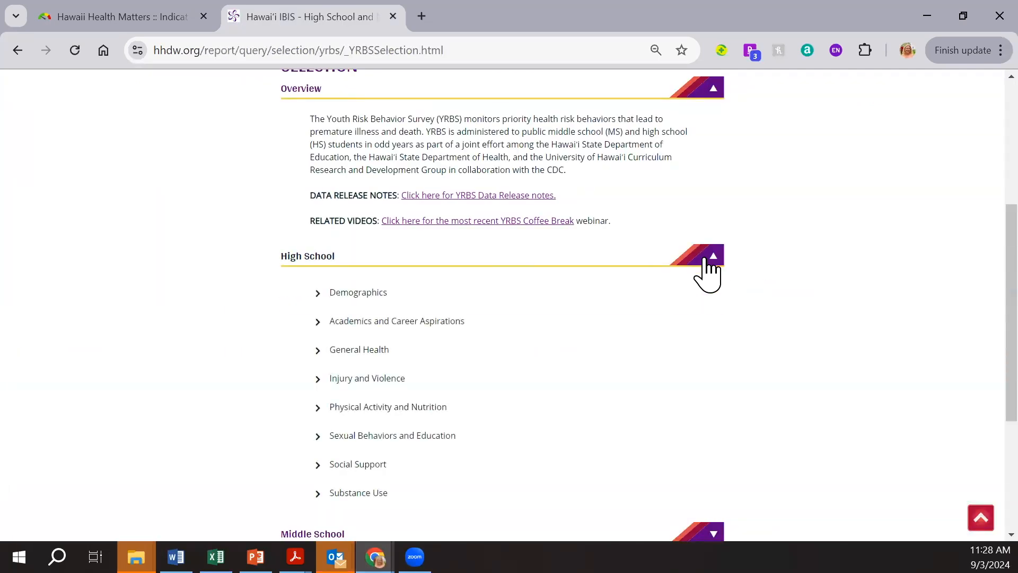
{"action": "left_click", "coordinate": [372, 378]}
{"action": "scroll", "coordinate": [376, 382], "scroll_direction": "down", "scroll_amount": 1}
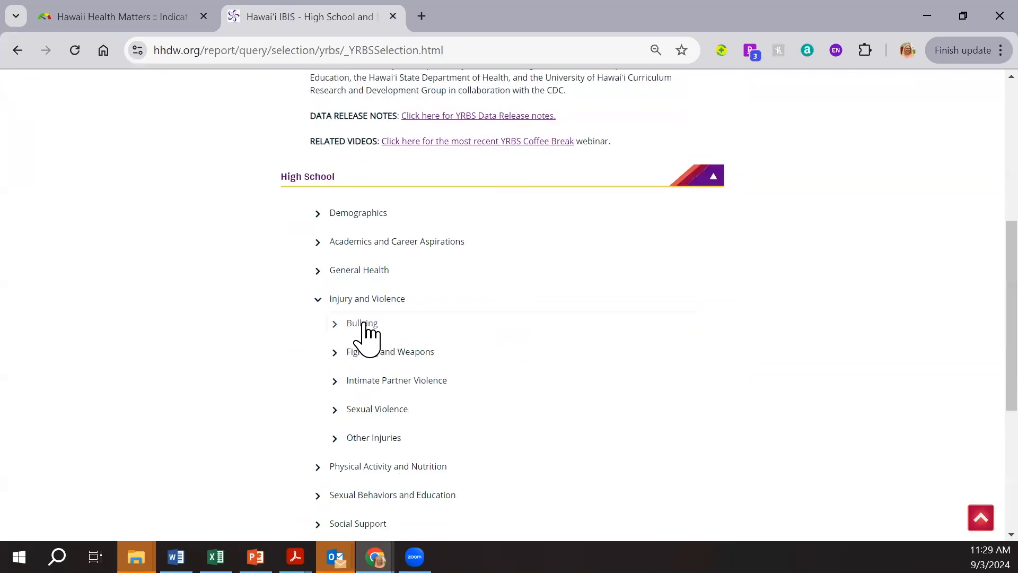
{"action": "left_click", "coordinate": [366, 326]}
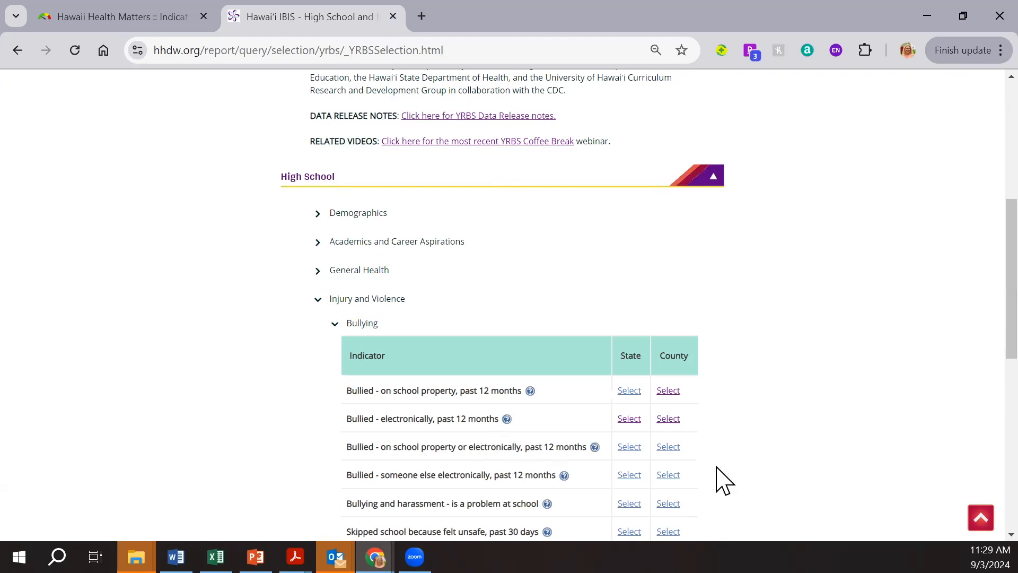
{"action": "left_click", "coordinate": [669, 419]}
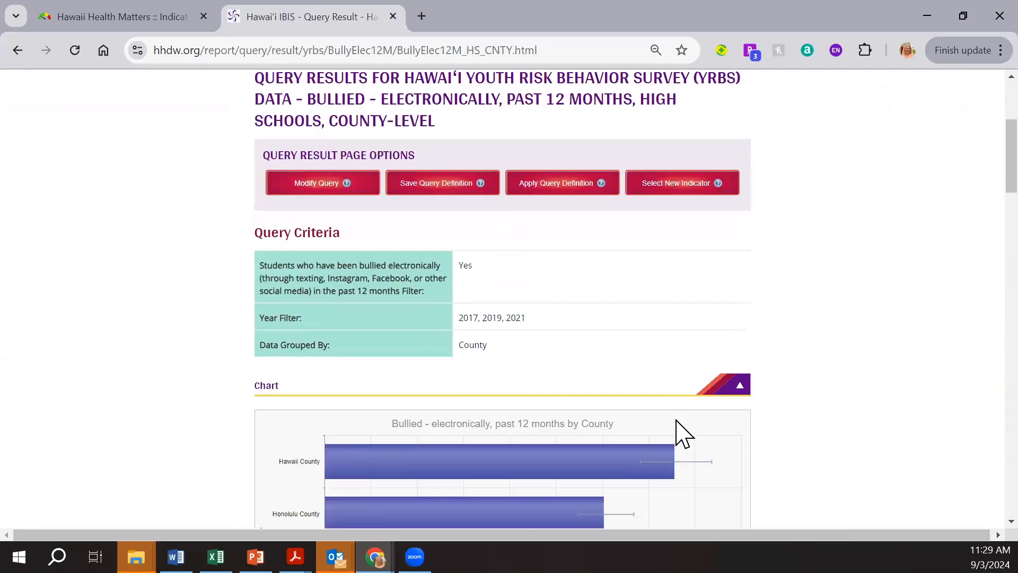
Step: Examine the electronic bullying report's county chart, data table and map to compare prevalence across counties
{"action": "scroll", "coordinate": [679, 432], "scroll_direction": "down", "scroll_amount": 5}
{"action": "scroll", "coordinate": [675, 428], "scroll_direction": "down", "scroll_amount": 1}
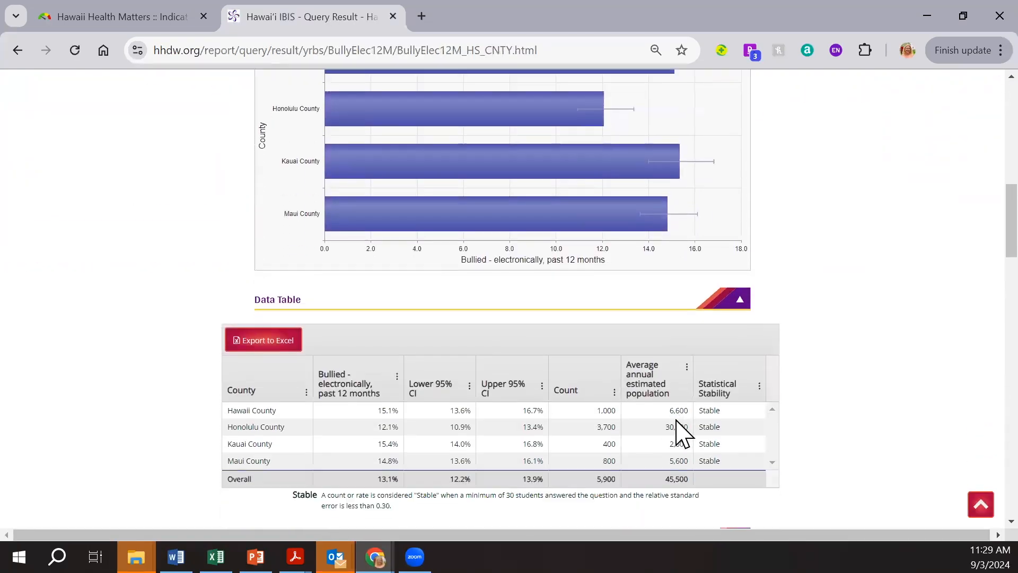
{"action": "scroll", "coordinate": [671, 236], "scroll_direction": "up", "scroll_amount": 3}
{"action": "scroll", "coordinate": [667, 232], "scroll_direction": "down", "scroll_amount": 9}
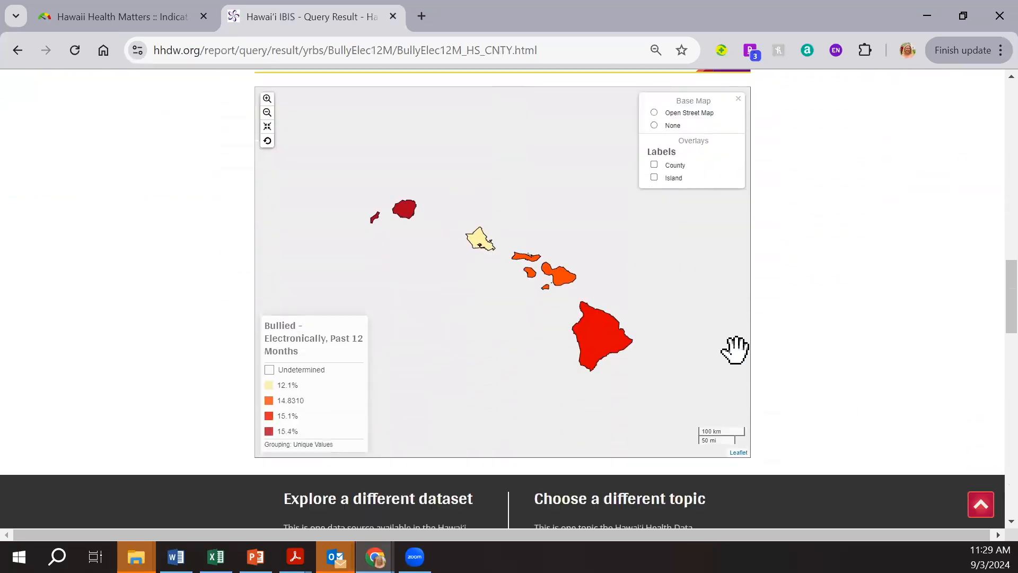
{"action": "mouse_move", "coordinate": [407, 227]}
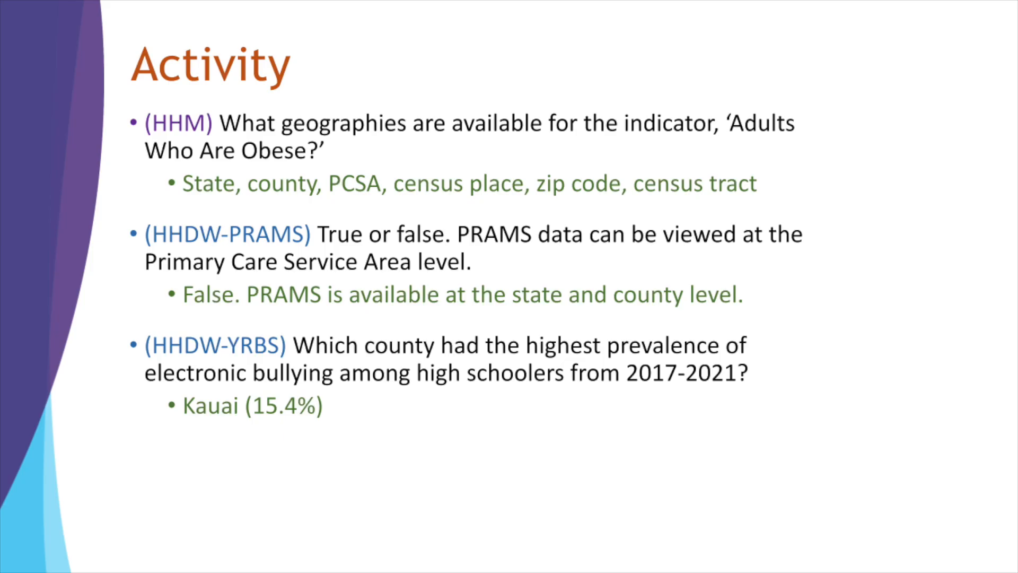
{"action": "key", "text": "Right"}
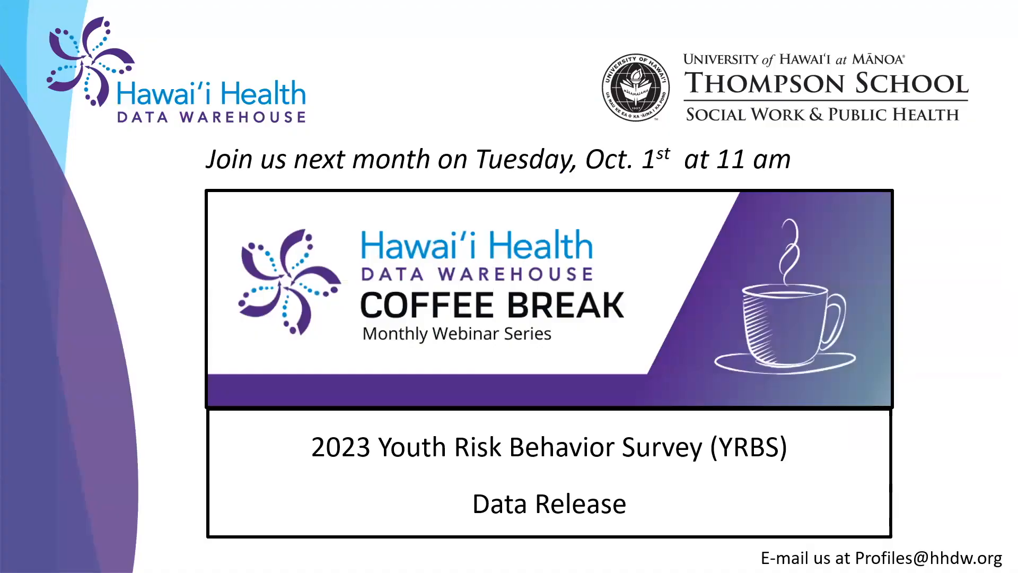